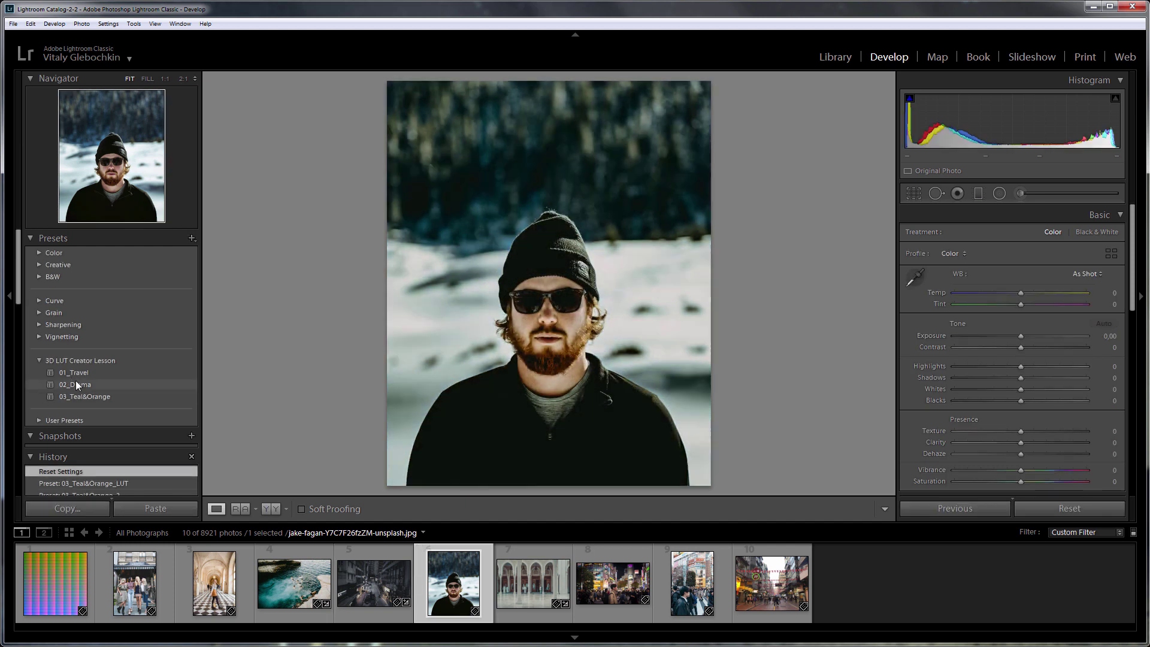
Step: Apply 02_Drama to the beanie portrait, then pick a matching ICC profile in Capture One
{"action": "left_click", "coordinate": [75, 384]}
{"action": "left_click", "coordinate": [182, 297]}
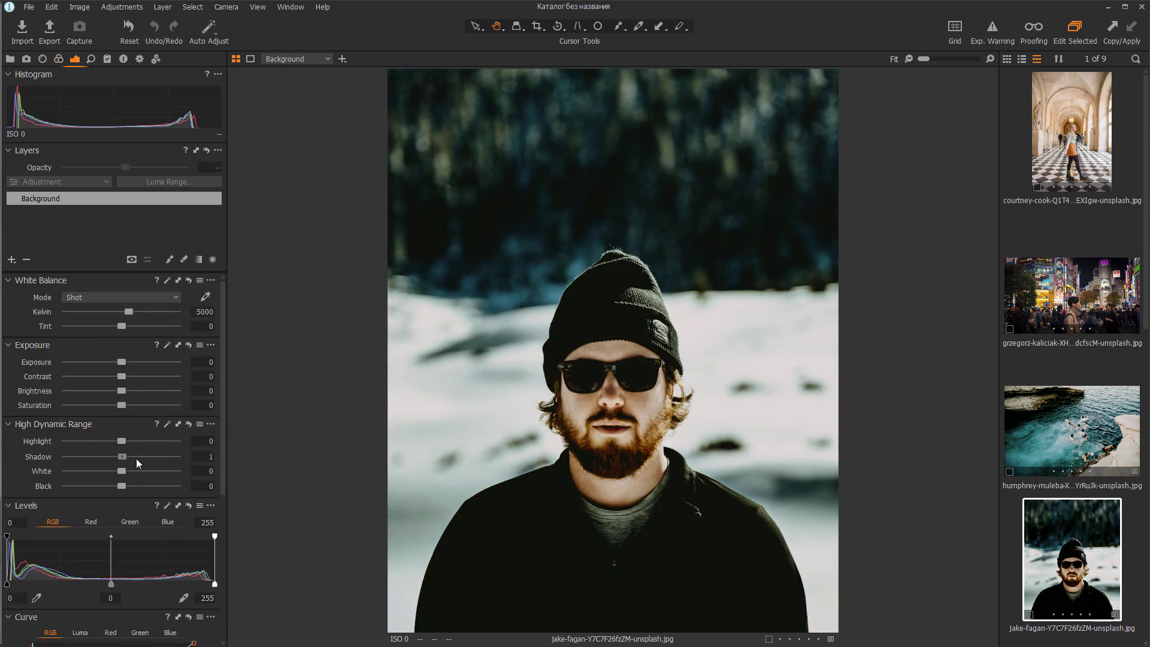
Step: Raise the portrait's Shadow to 26 and lower its Highlight to -26 in High Dynamic Range
{"action": "left_click_drag", "start_coordinate": [137, 458], "coordinate": [106, 443]}
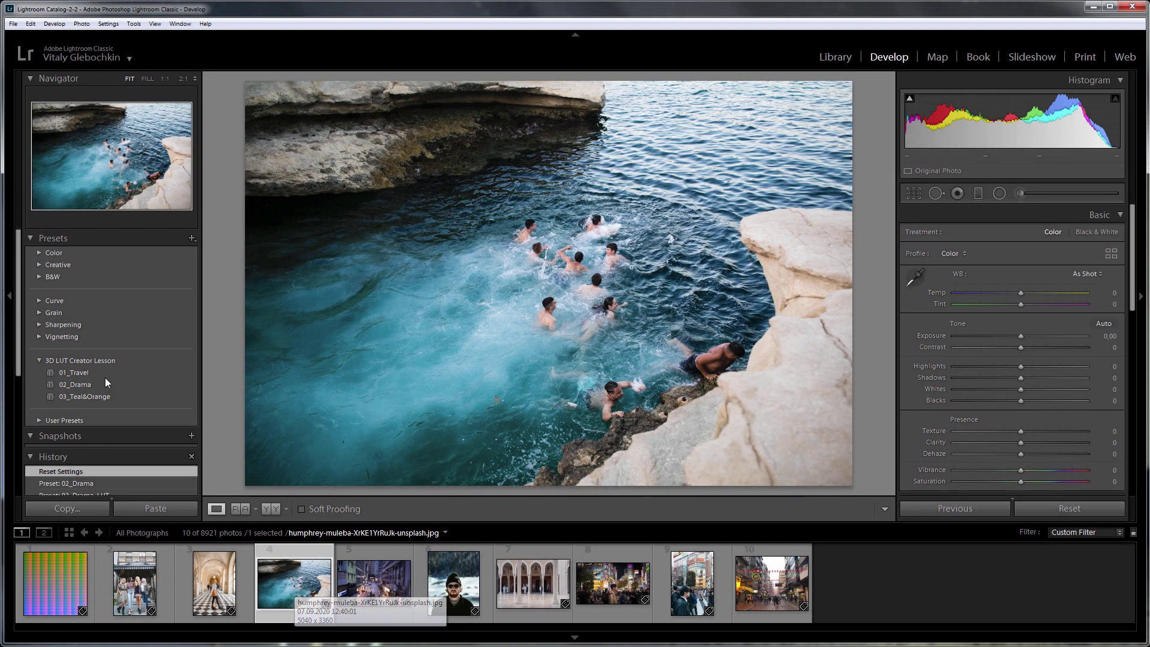
Step: Try 01_Travel, 02_Drama and 03_Teal&Orange on the swimmers photo, settling on 02_Drama
{"action": "left_click", "coordinate": [78, 372]}
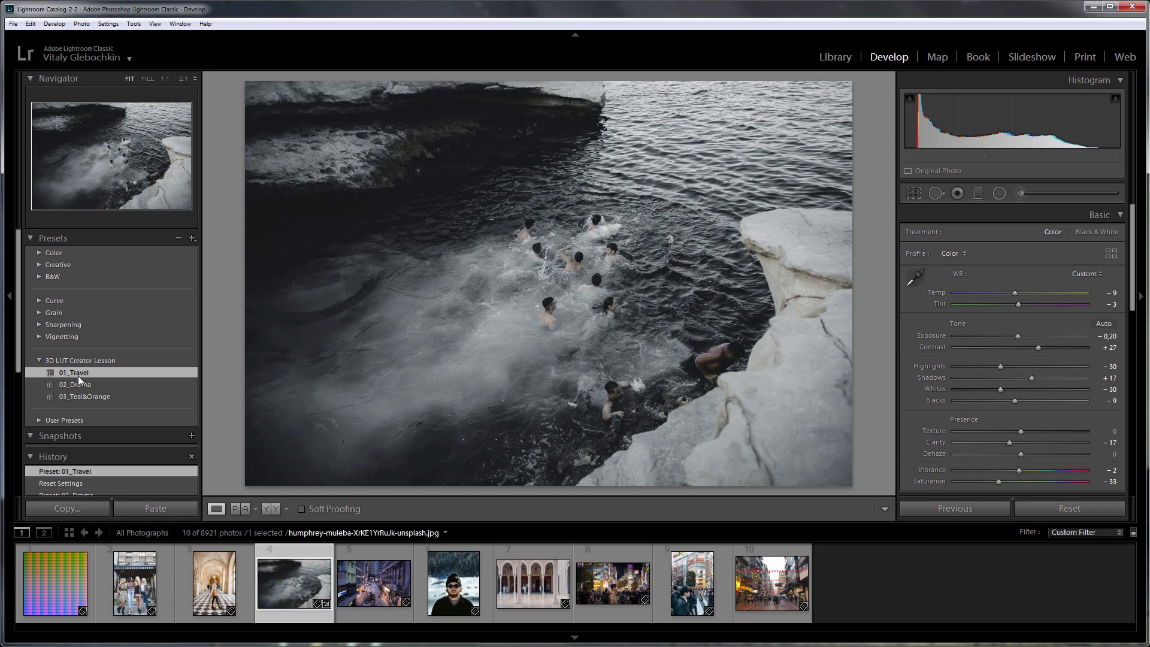
{"action": "left_click", "coordinate": [80, 383]}
{"action": "left_click", "coordinate": [96, 395]}
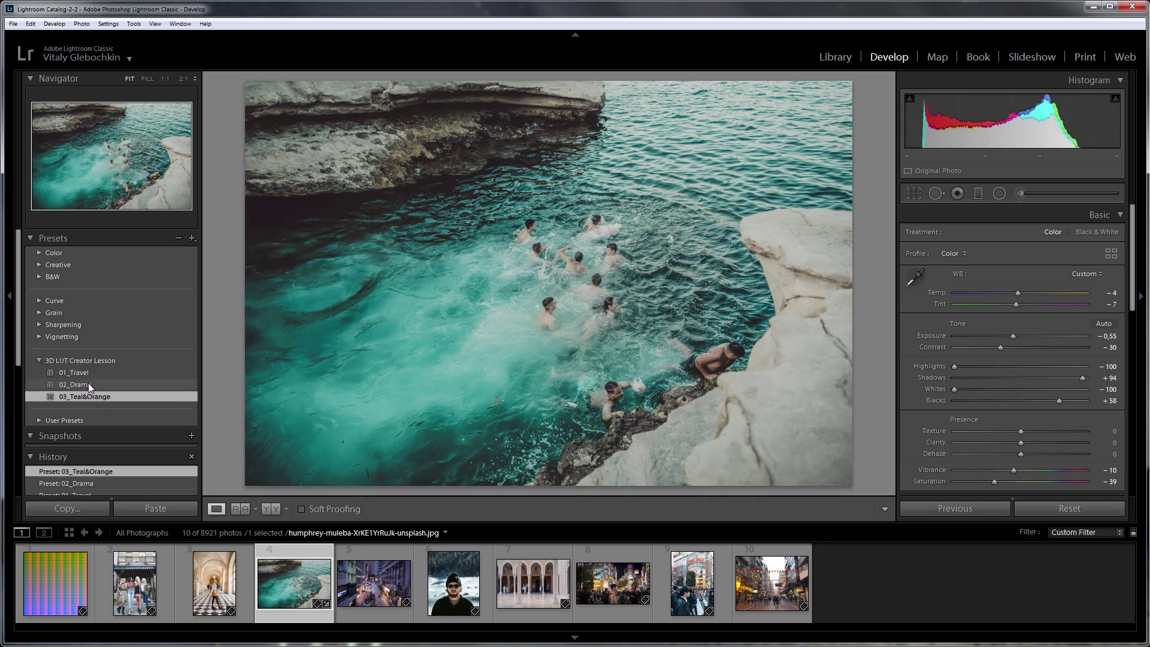
{"action": "left_click", "coordinate": [88, 384]}
Step: Apply 01_Travel to the street, 03_Teal&Orange to the mosque, 02_Drama to the portrait; open Shibuya
{"action": "left_click", "coordinate": [364, 576]}
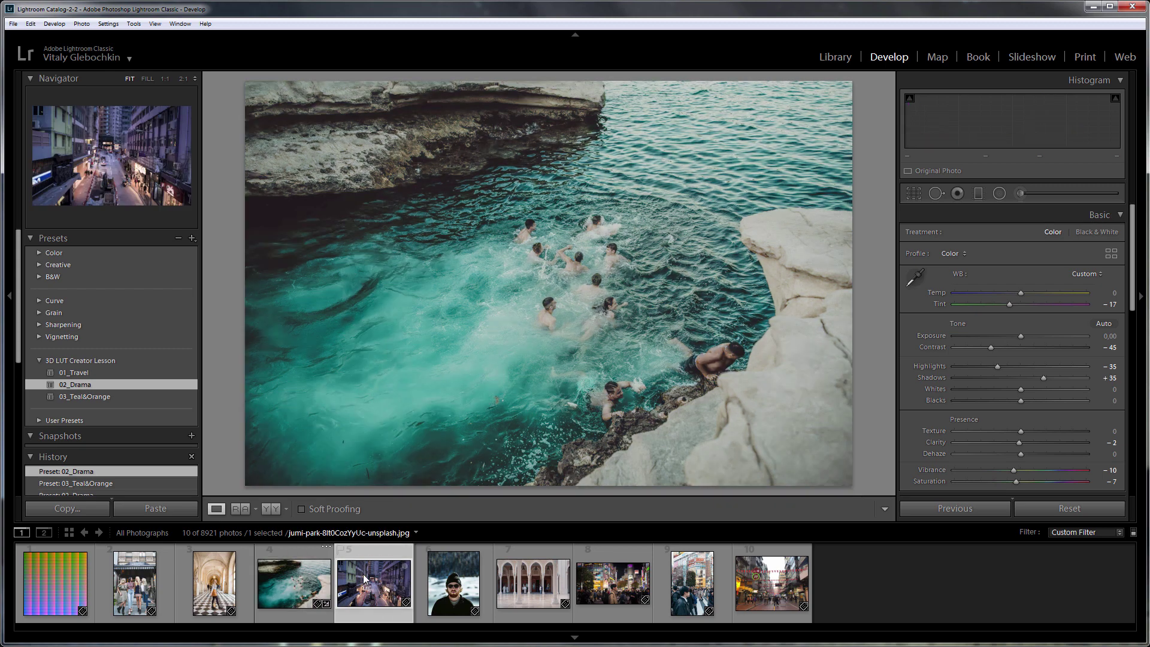
{"action": "left_click", "coordinate": [78, 372]}
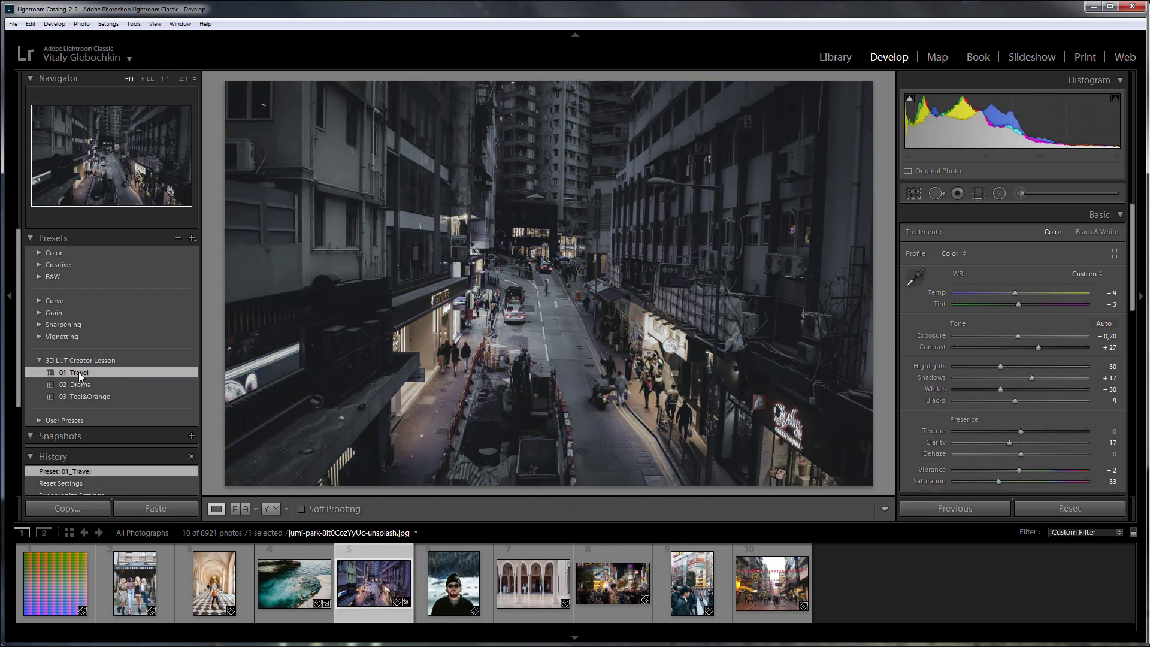
{"action": "left_click", "coordinate": [534, 584]}
{"action": "left_click", "coordinate": [92, 397]}
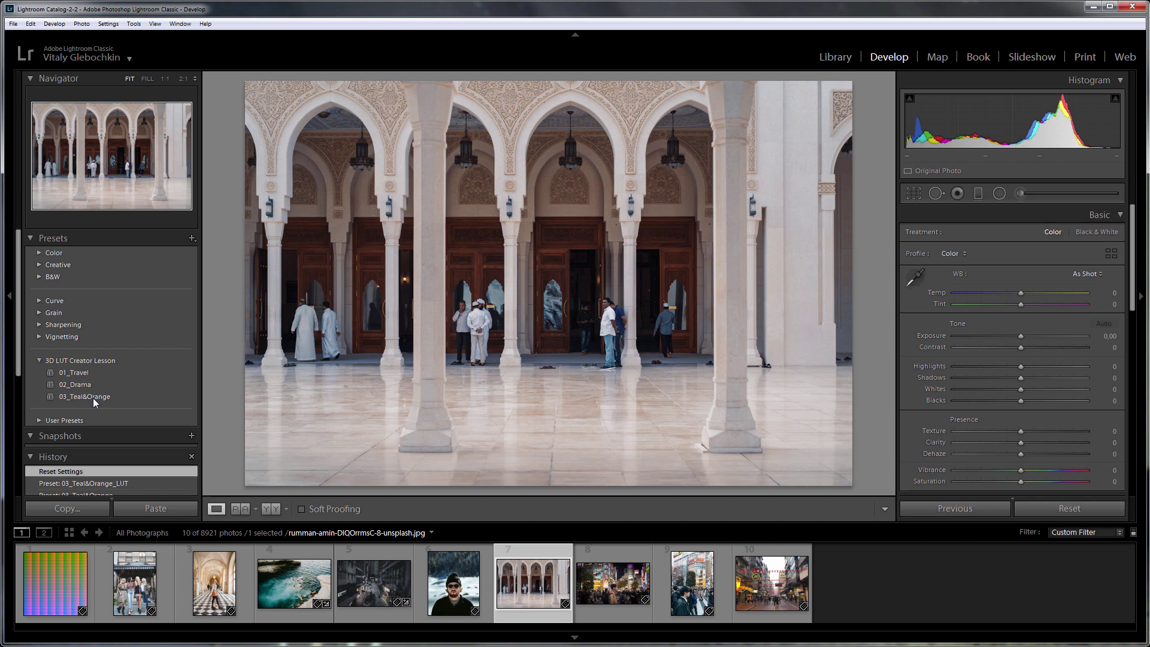
{"action": "left_click", "coordinate": [454, 581]}
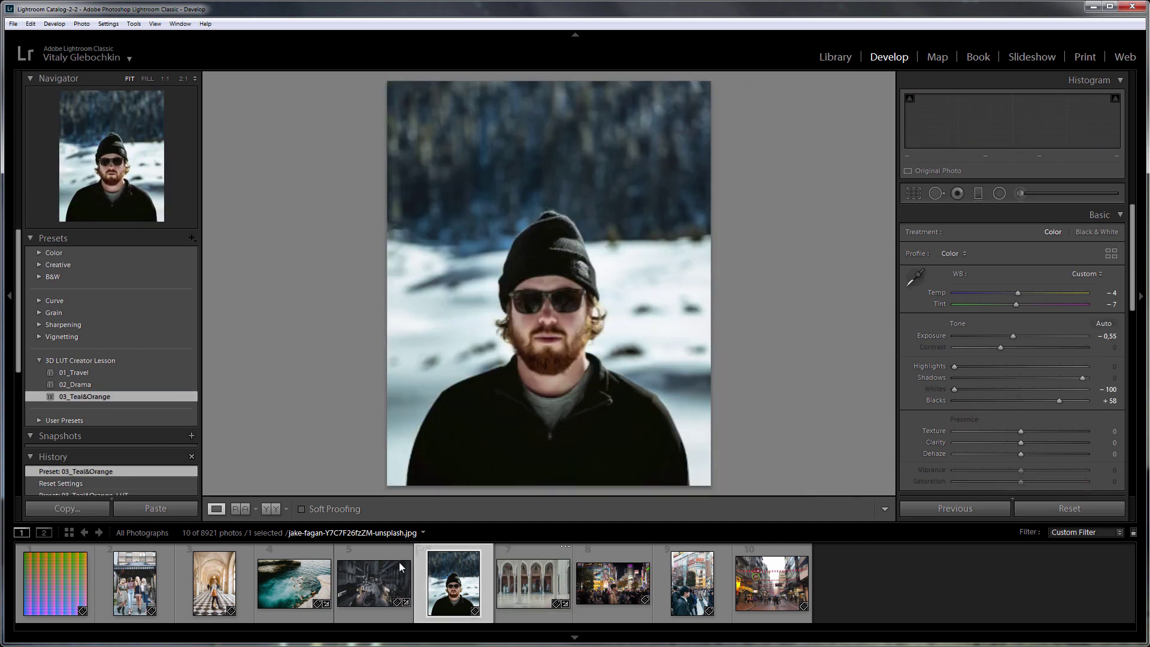
{"action": "left_click", "coordinate": [76, 382]}
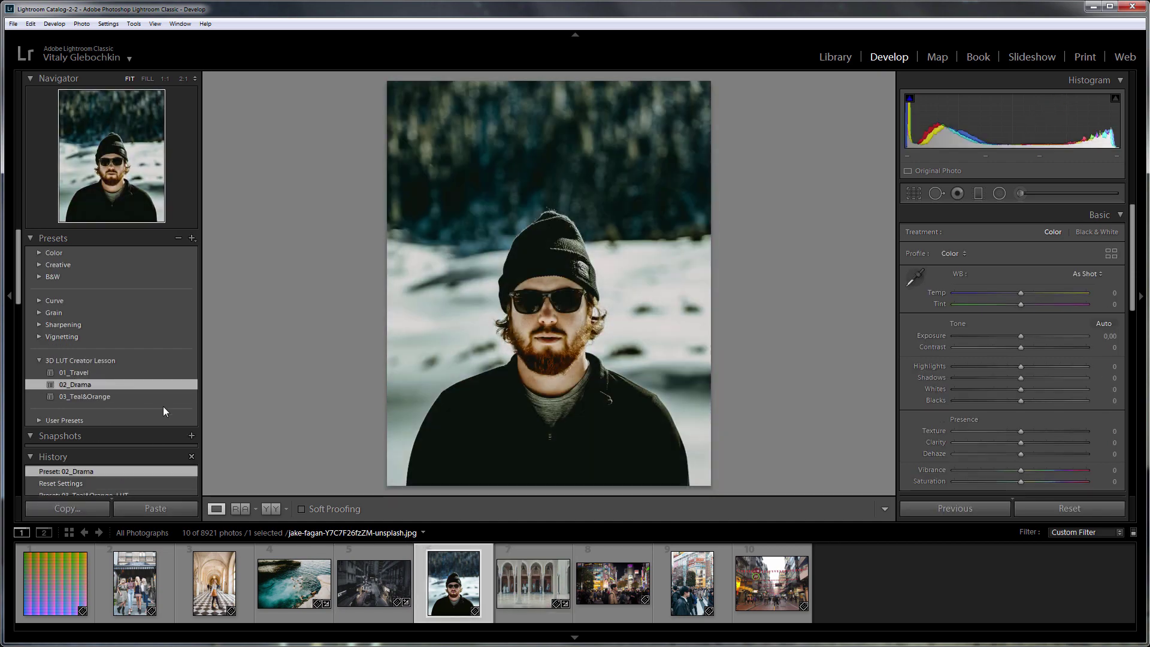
{"action": "left_click", "coordinate": [611, 582]}
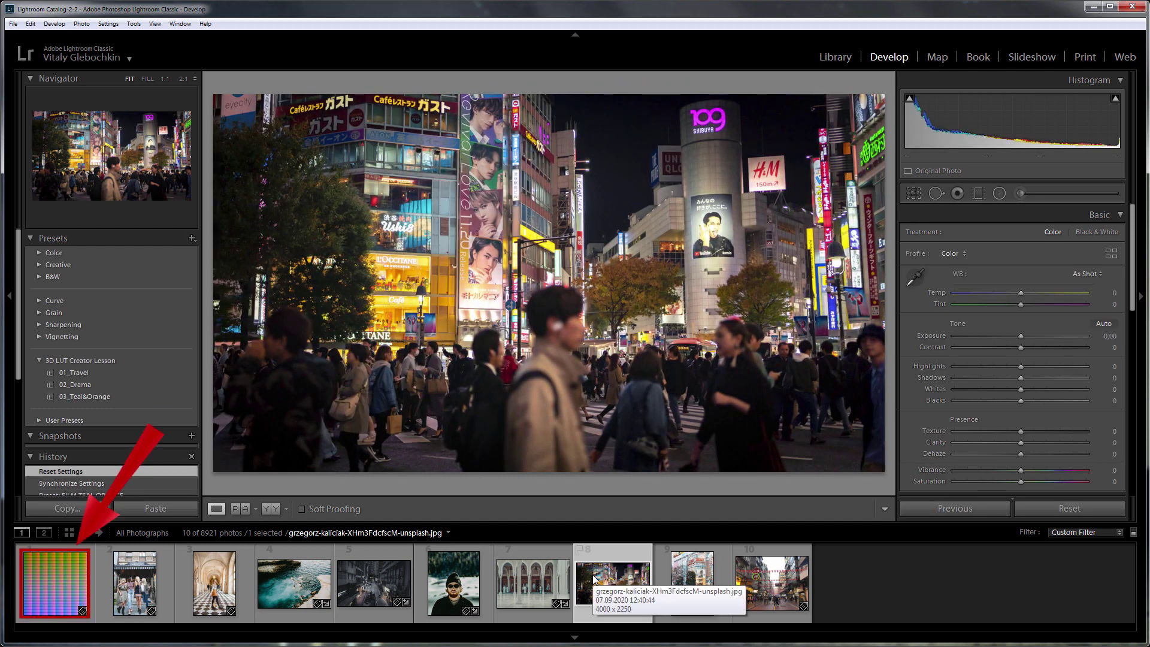
Step: Apply the 01_Travel preset to the night Shibuya street photo
{"action": "left_click", "coordinate": [89, 374]}
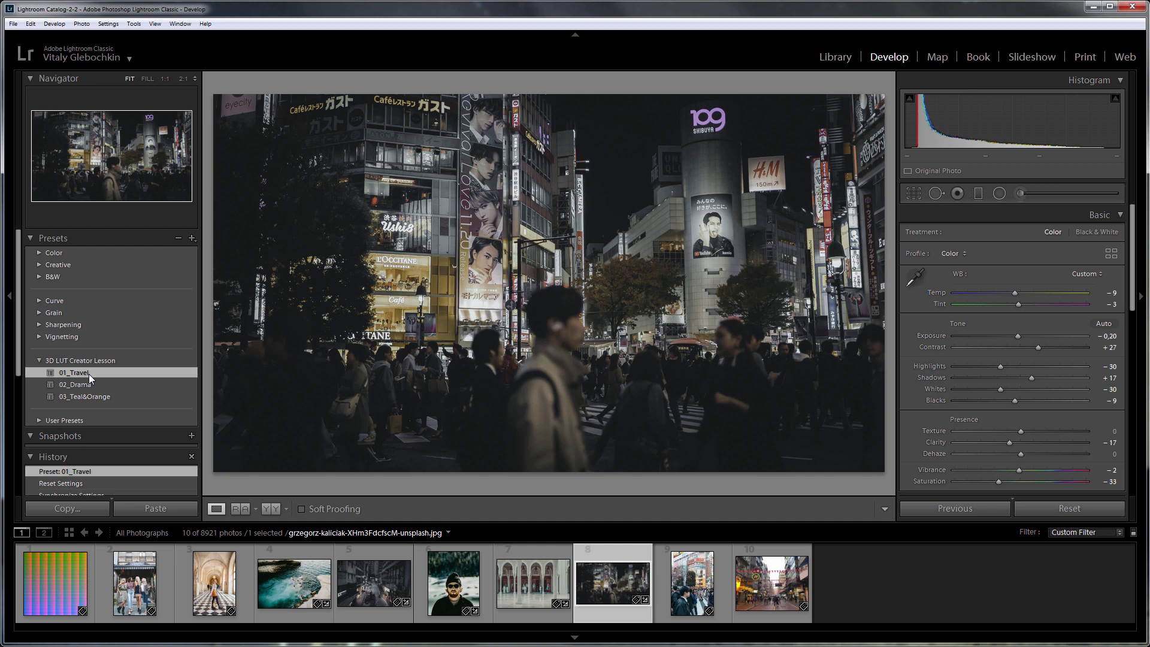
Step: Reselect the 02_Drama beanie portrait and review its settings from Basic down to HSL/Color
{"action": "left_click", "coordinate": [450, 568]}
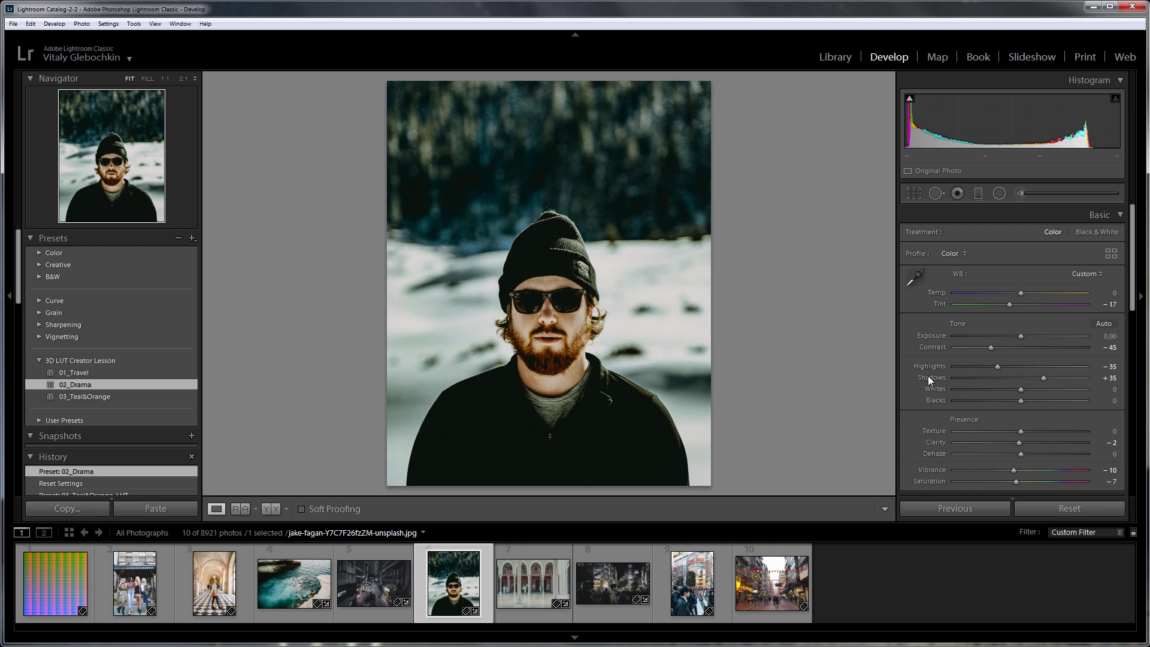
{"action": "scroll", "coordinate": [928, 376], "scroll_direction": "down", "scroll_amount": 2}
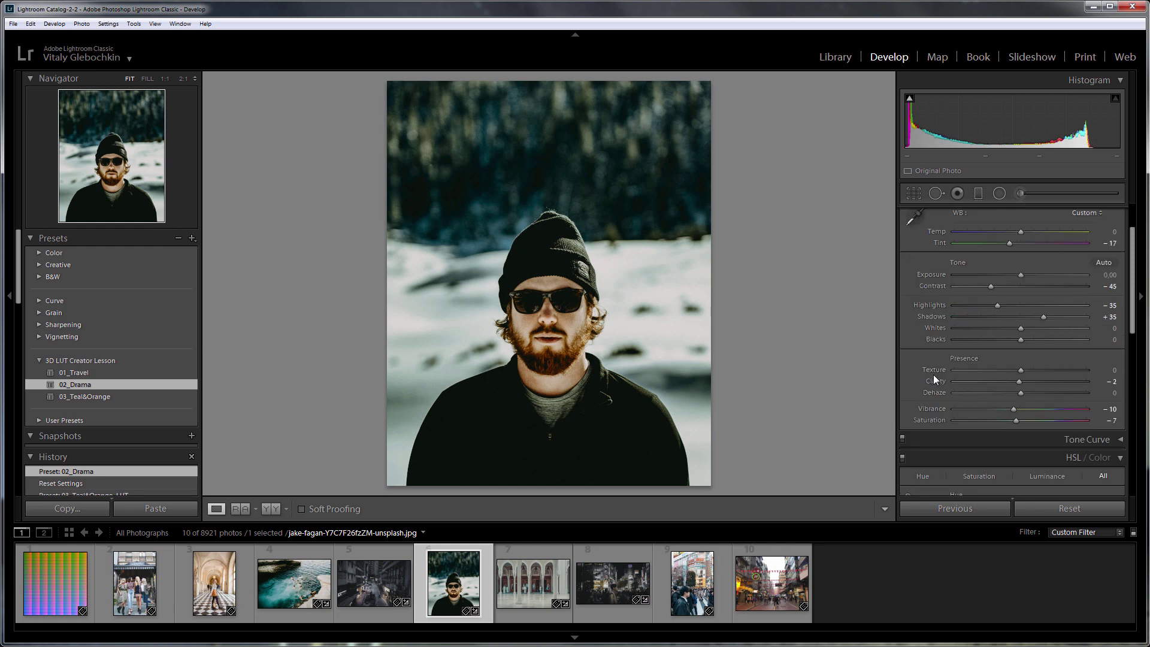
{"action": "scroll", "coordinate": [936, 383], "scroll_direction": "down", "scroll_amount": 10}
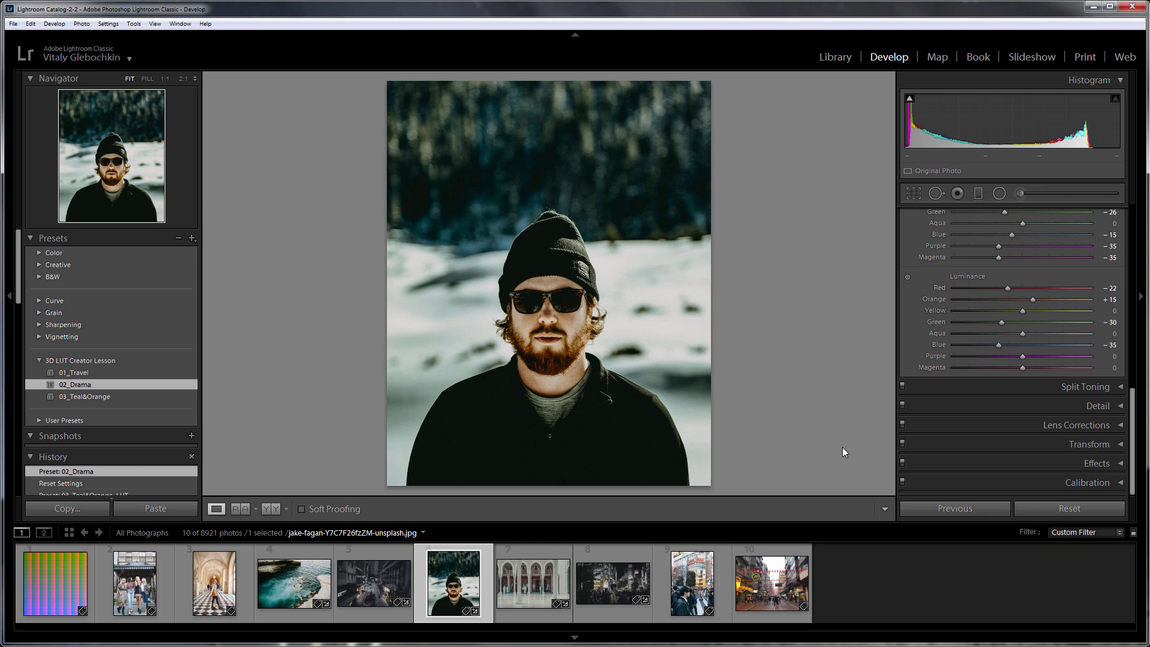
Step: On the Shibuya photo, zero Highlights, Shadows and Clarity; disable Detail, Lens Corrections, Transform, Effects
{"action": "left_click", "coordinate": [602, 590]}
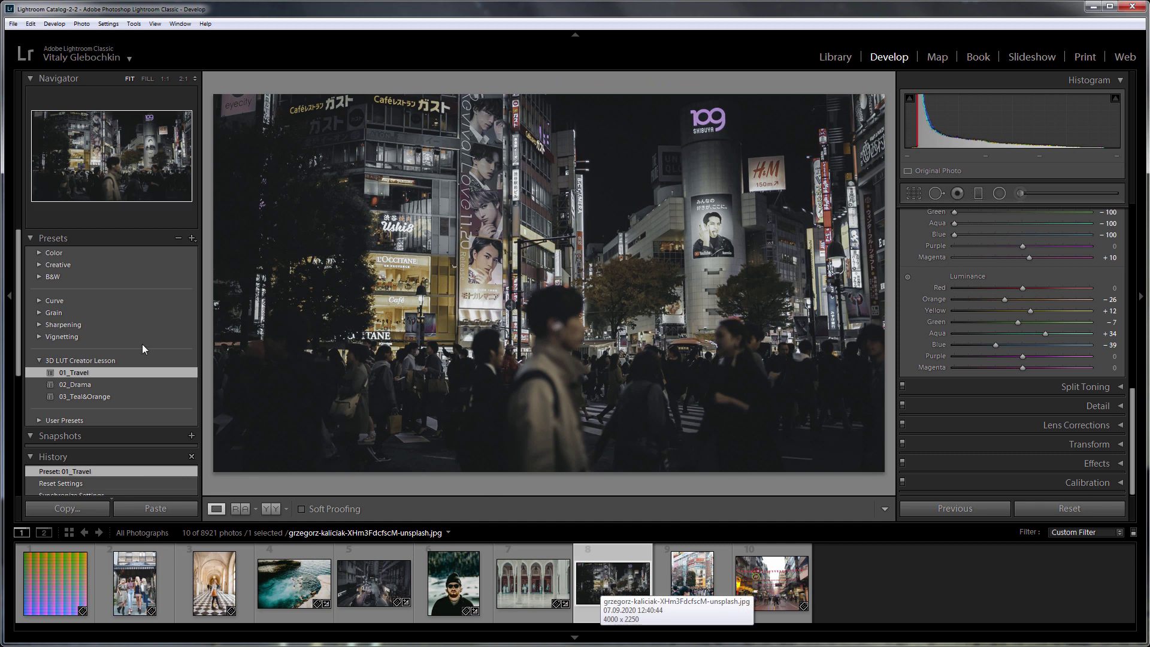
{"action": "scroll", "coordinate": [998, 364], "scroll_direction": "up", "scroll_amount": 10}
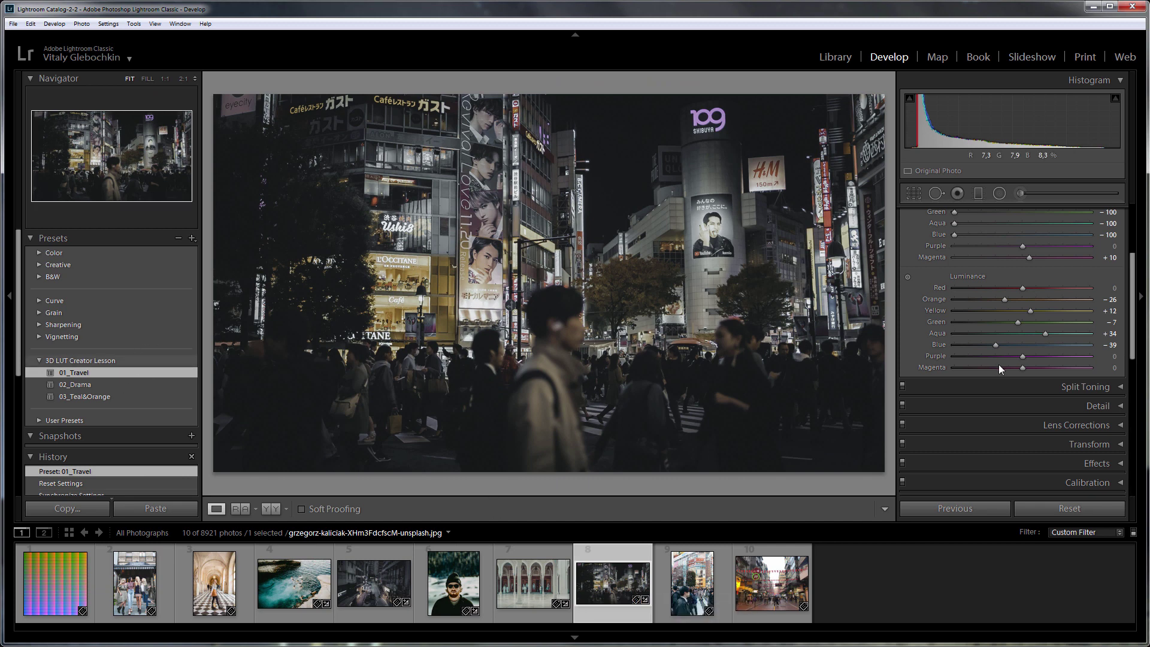
{"action": "double_click", "coordinate": [930, 366]}
{"action": "double_click", "coordinate": [929, 377]}
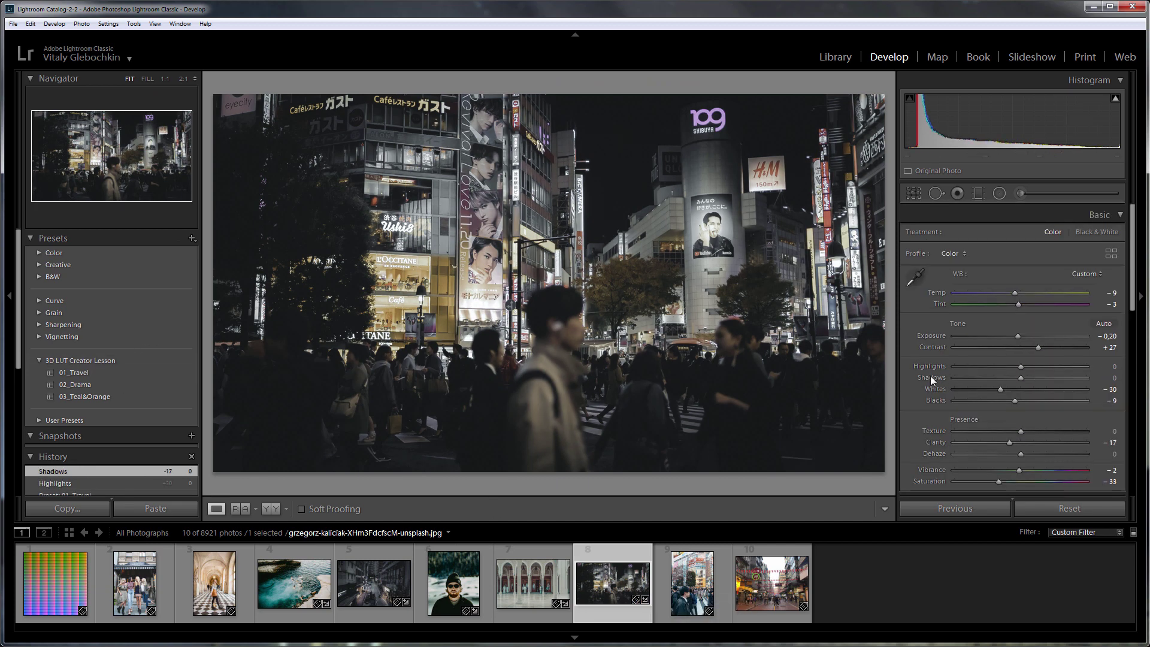
{"action": "double_click", "coordinate": [933, 441]}
{"action": "scroll", "coordinate": [933, 441], "scroll_direction": "down", "scroll_amount": 10}
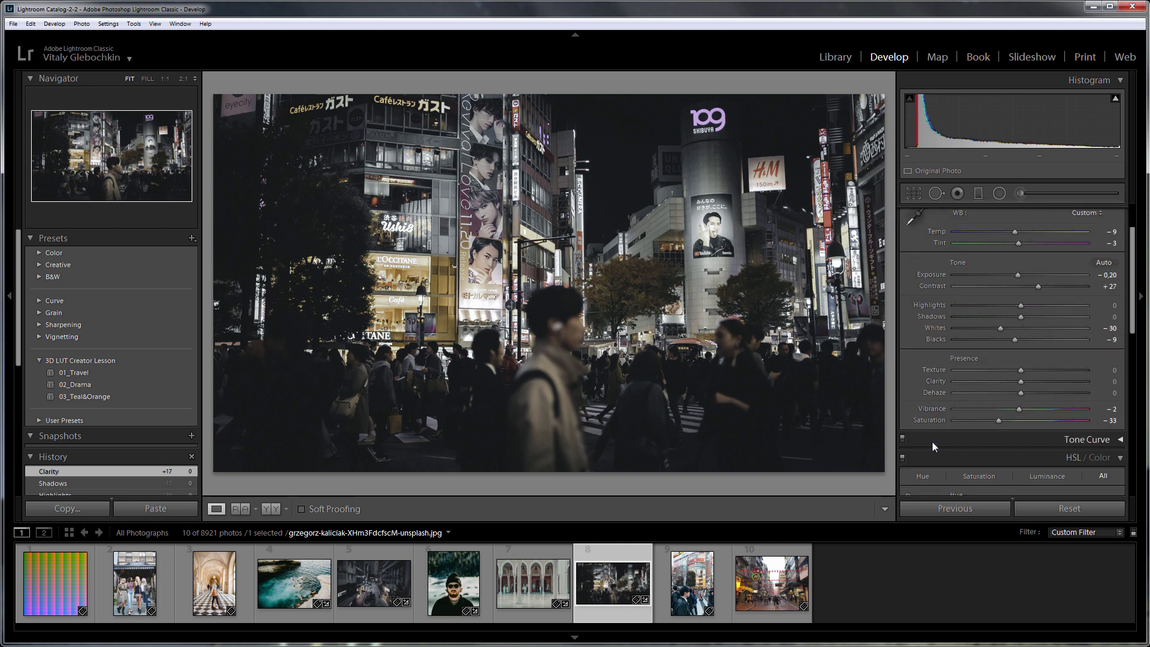
{"action": "left_click", "coordinate": [902, 406]}
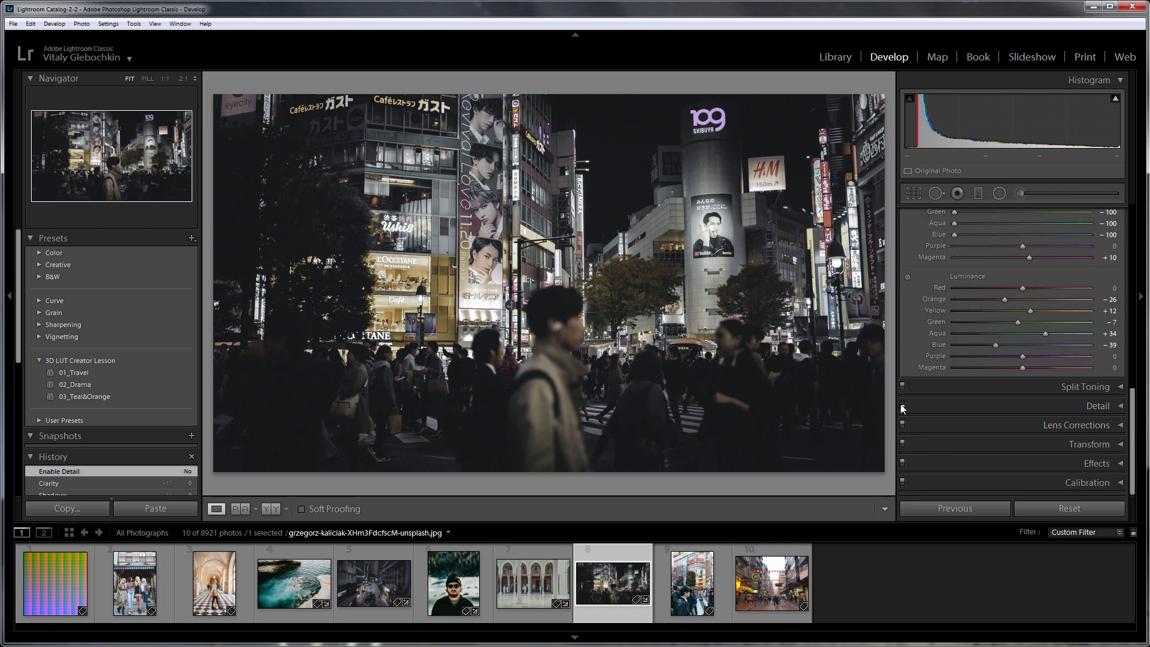
{"action": "left_click", "coordinate": [902, 425]}
{"action": "left_click", "coordinate": [902, 444]}
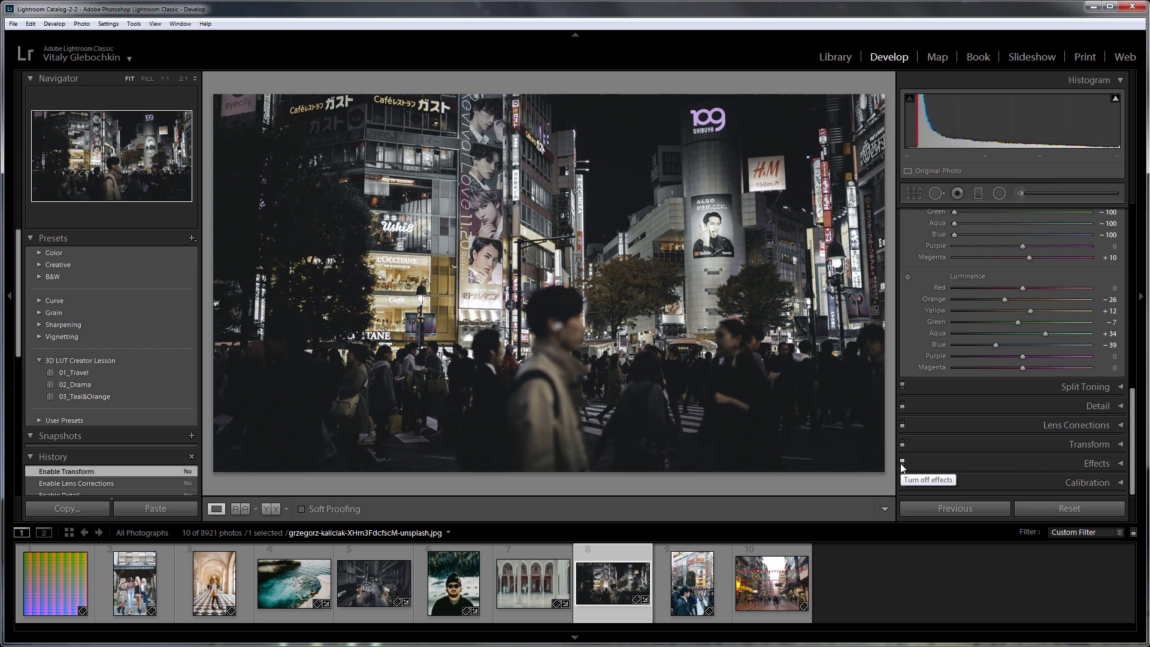
{"action": "left_click", "coordinate": [902, 463]}
Step: Apply 01_Travel to Hald8.png, zero Highlights, Shadows, Clarity, and disable Detail, Lens, Transform, Effects
{"action": "left_click", "coordinate": [42, 587]}
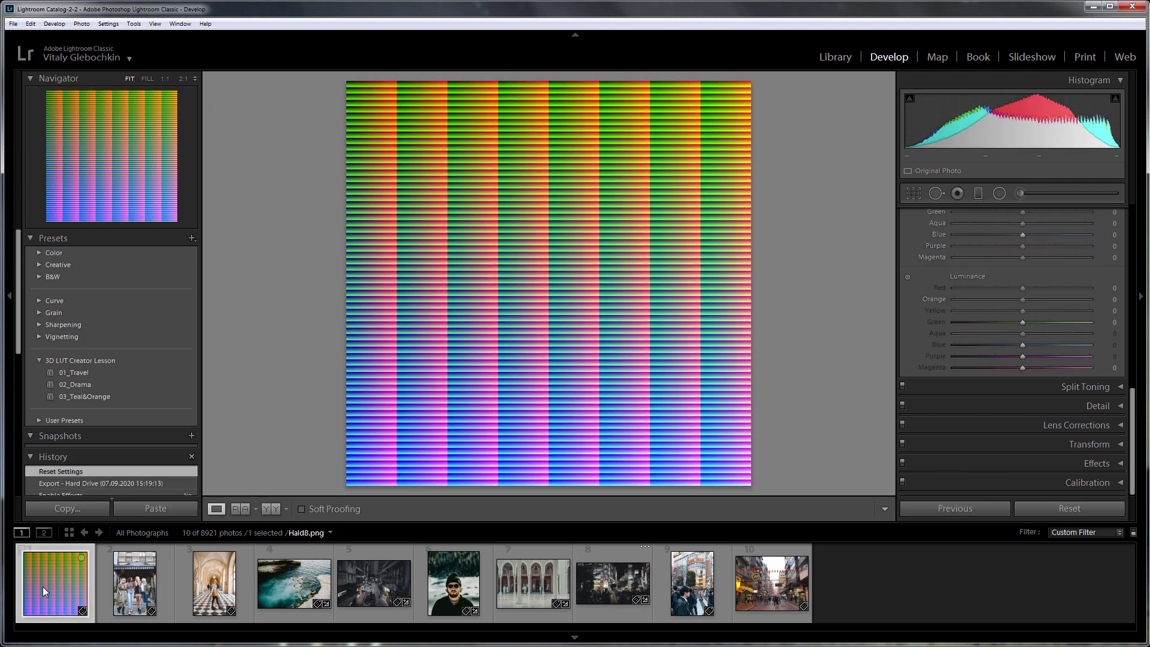
{"action": "left_click", "coordinate": [87, 374]}
{"action": "scroll", "coordinate": [997, 369], "scroll_direction": "up", "scroll_amount": 10}
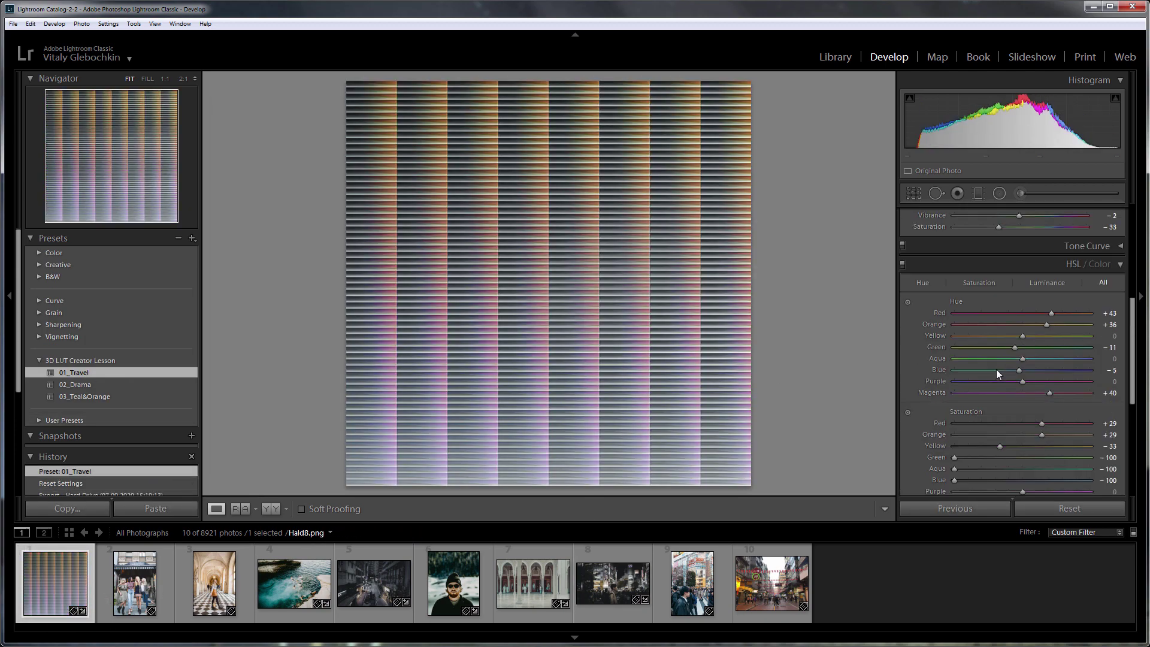
{"action": "double_click", "coordinate": [926, 368]}
{"action": "double_click", "coordinate": [926, 374]}
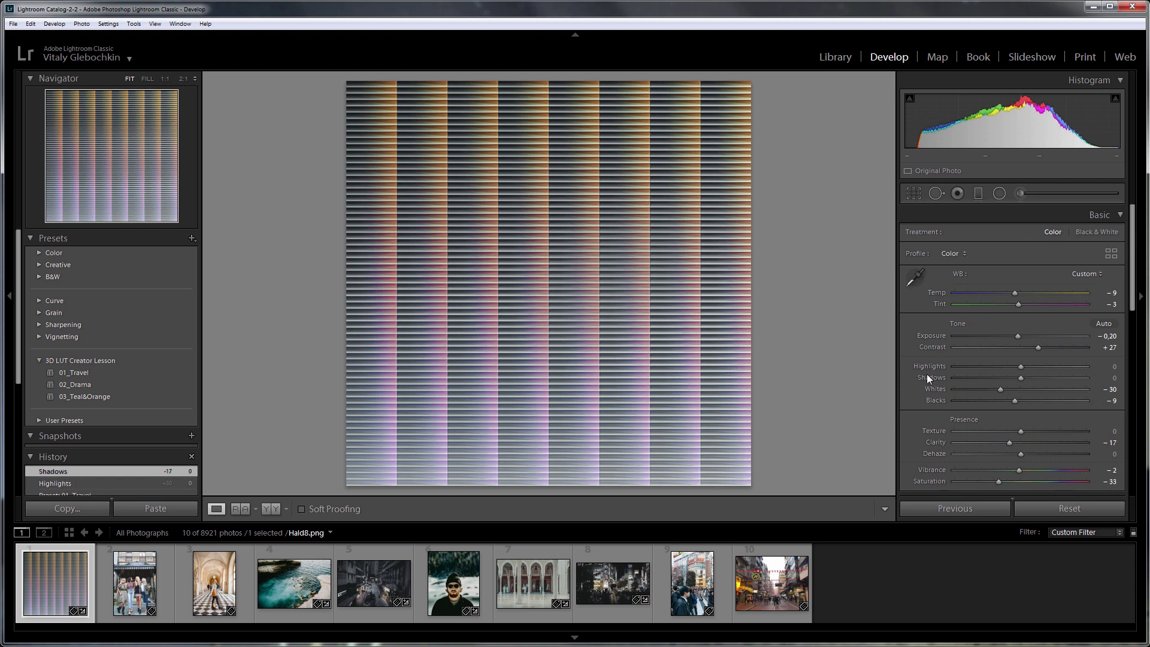
{"action": "scroll", "coordinate": [927, 375], "scroll_direction": "down", "scroll_amount": 1}
{"action": "double_click", "coordinate": [932, 379]}
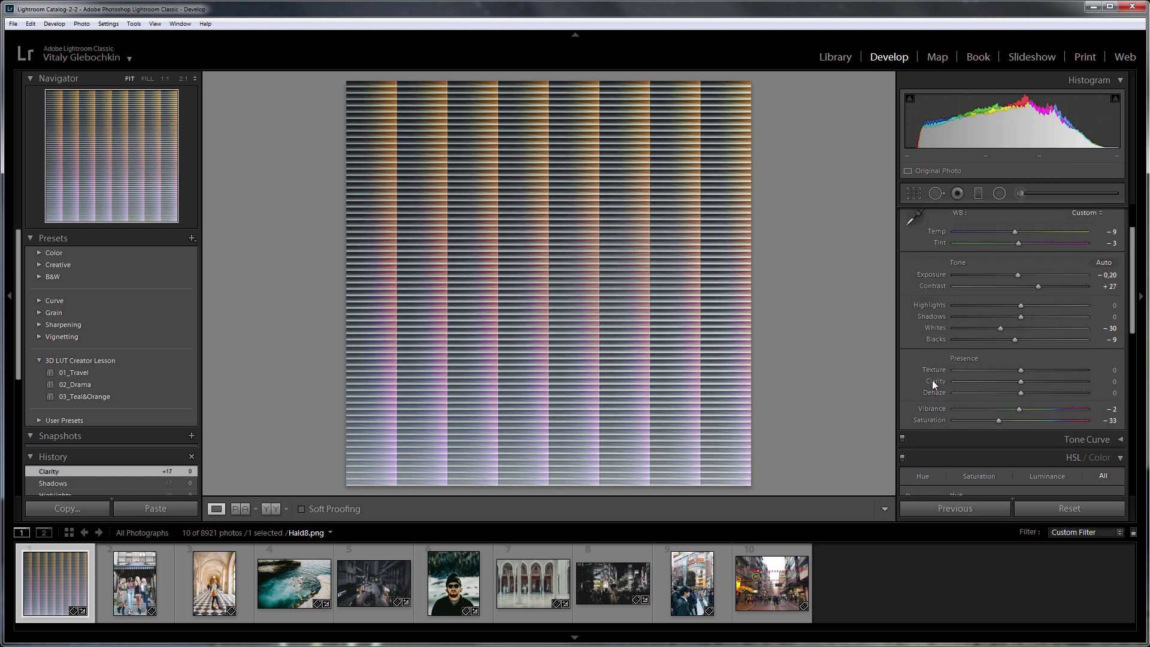
{"action": "scroll", "coordinate": [933, 380], "scroll_direction": "down", "scroll_amount": 7}
{"action": "left_click", "coordinate": [902, 405]}
{"action": "left_click", "coordinate": [902, 424]}
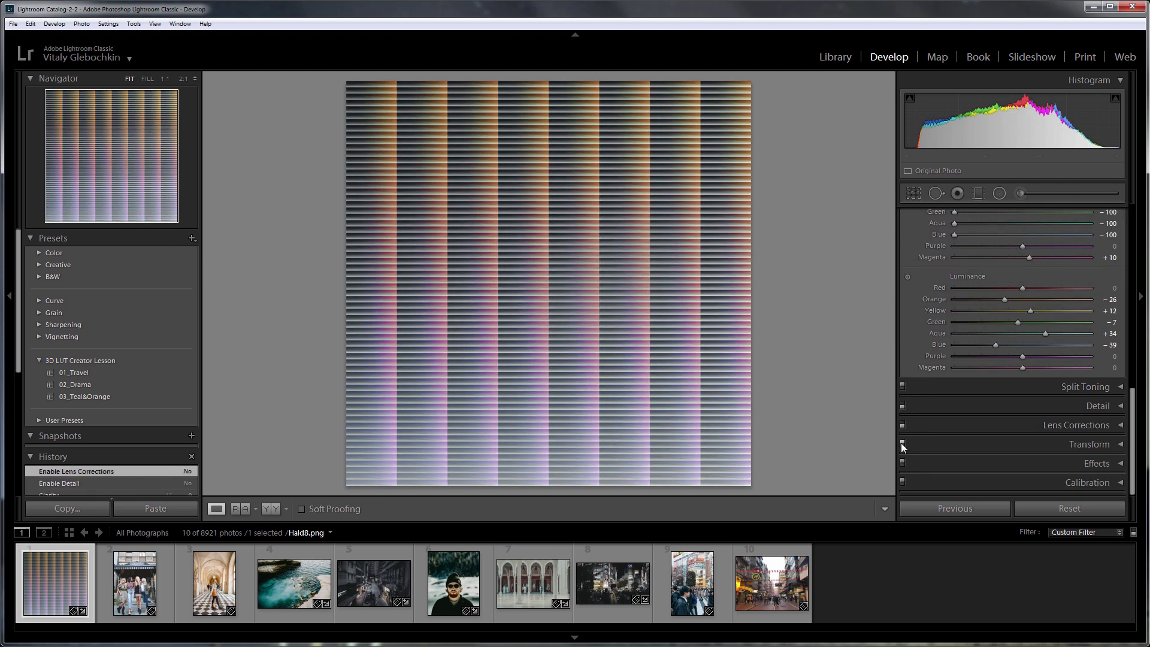
{"action": "left_click", "coordinate": [903, 444]}
{"action": "left_click", "coordinate": [903, 463]}
Step: Create two virtual copies of the Hald8.png colour chart
{"action": "right_click", "coordinate": [58, 586]}
{"action": "left_click", "coordinate": [127, 430]}
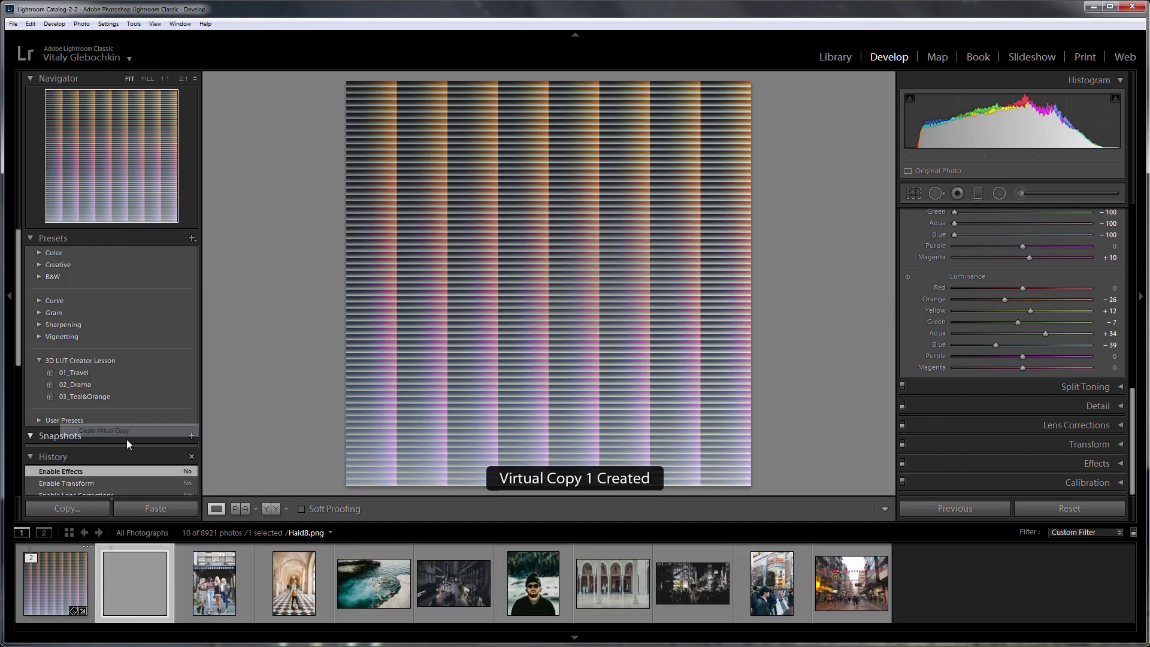
{"action": "right_click", "coordinate": [125, 569]}
{"action": "left_click", "coordinate": [183, 410]}
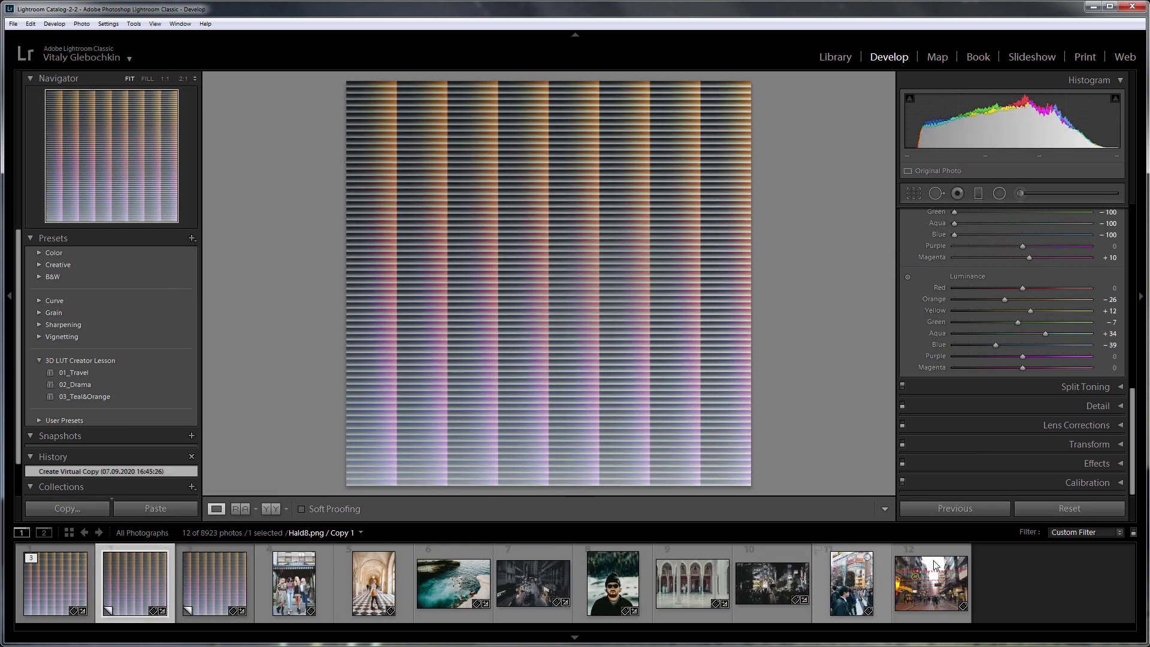
Step: Reset the first copy, apply 02_Drama, zero Highlights, Shadows, Clarity, and disable the four lower panels
{"action": "left_click", "coordinate": [1072, 509]}
{"action": "left_click", "coordinate": [75, 385]}
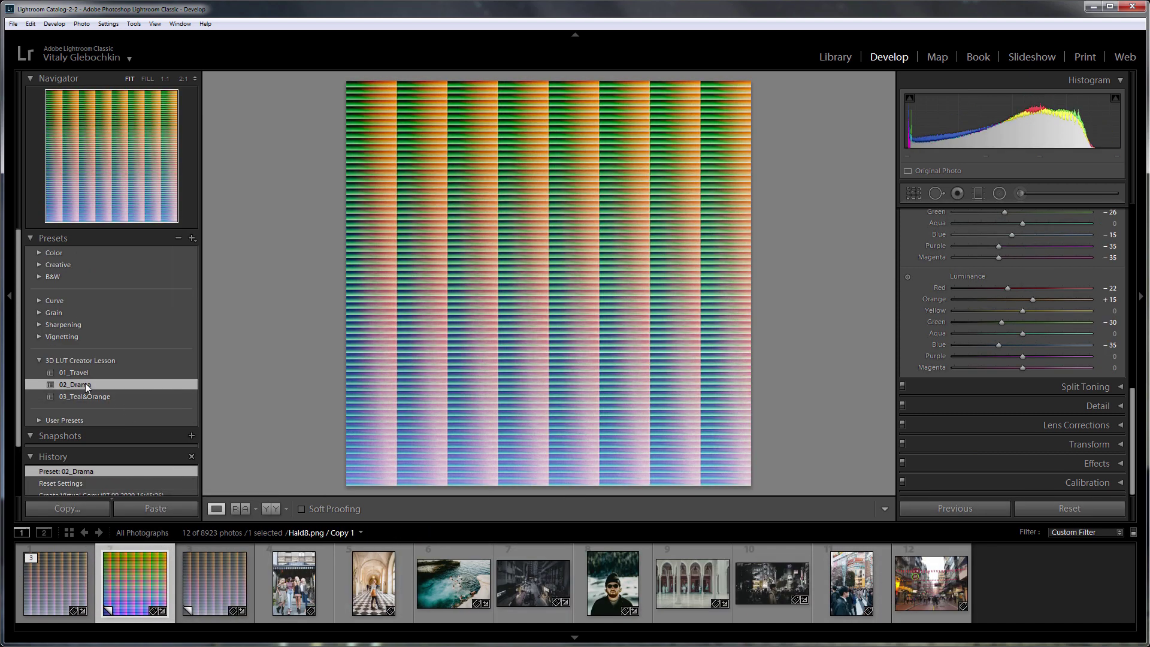
{"action": "scroll", "coordinate": [1077, 339], "scroll_direction": "up", "scroll_amount": 5}
{"action": "double_click", "coordinate": [930, 366]}
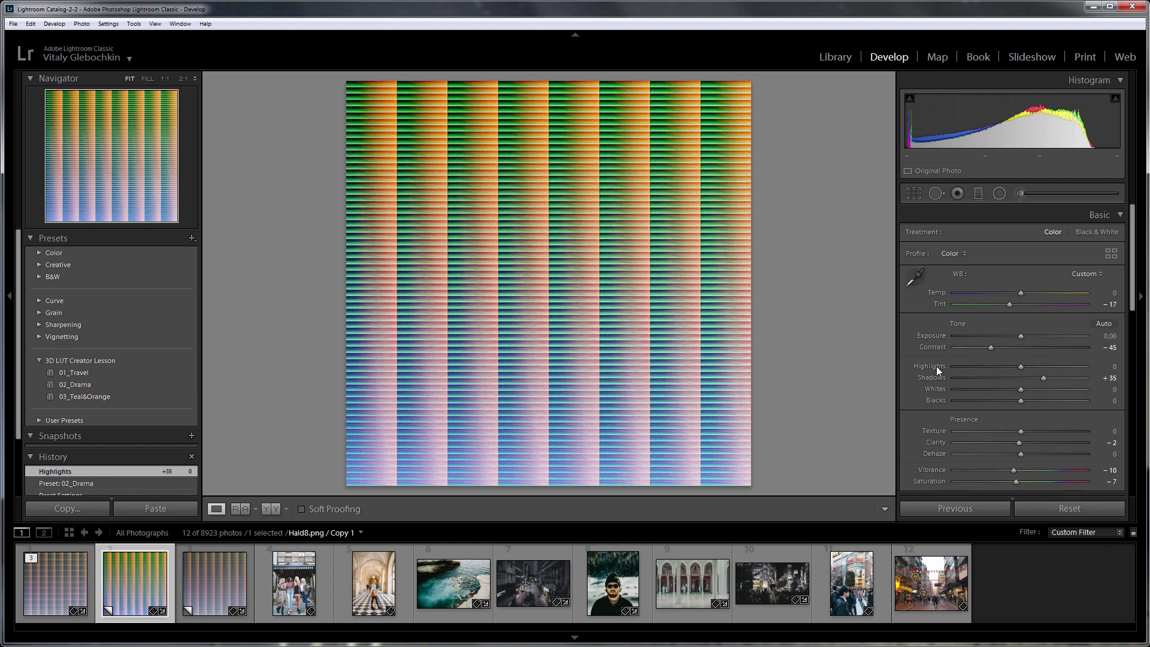
{"action": "double_click", "coordinate": [930, 378]}
{"action": "double_click", "coordinate": [932, 442]}
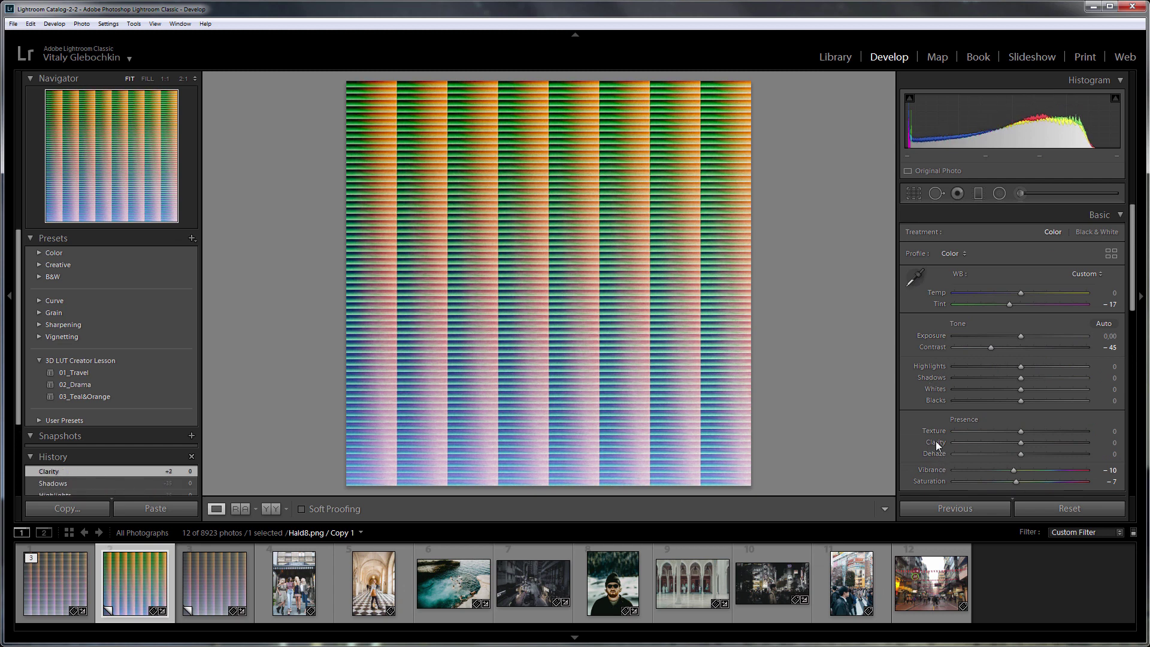
{"action": "scroll", "coordinate": [936, 441], "scroll_direction": "down", "scroll_amount": 10}
{"action": "left_click", "coordinate": [903, 405]}
{"action": "left_click", "coordinate": [902, 425]}
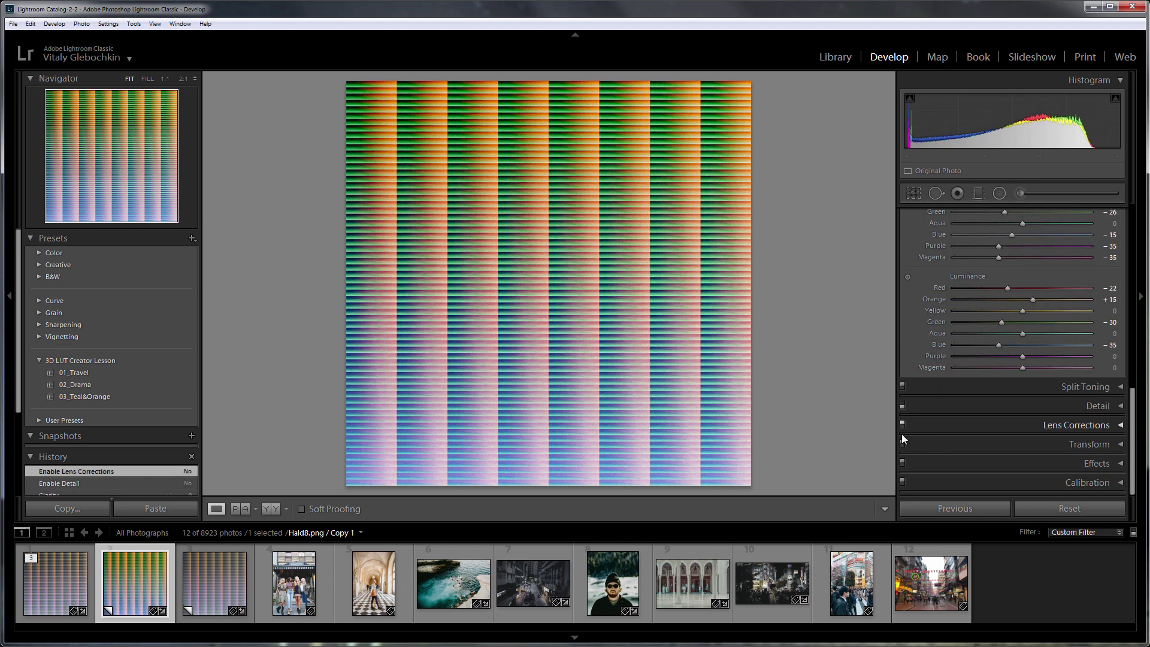
{"action": "left_click", "coordinate": [903, 444]}
{"action": "left_click", "coordinate": [902, 463]}
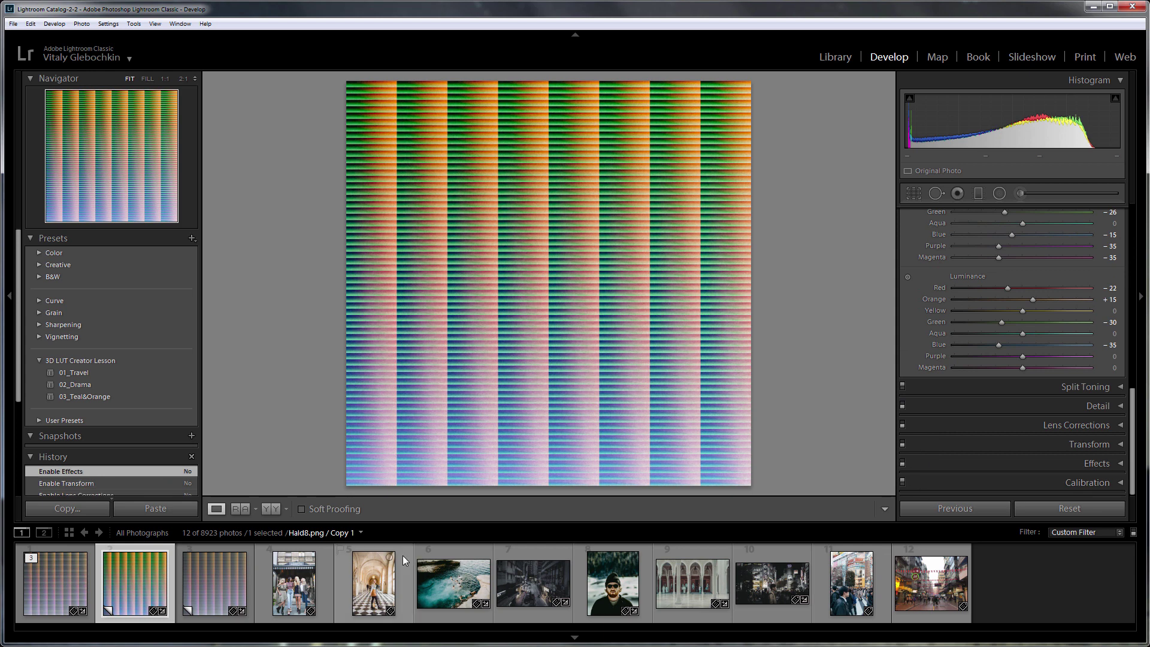
Step: Reset the next copy, apply 03_Teal&Orange, zero Highlights and Shadows, raise Whites to -34, disable panels
{"action": "key", "text": "Right"}
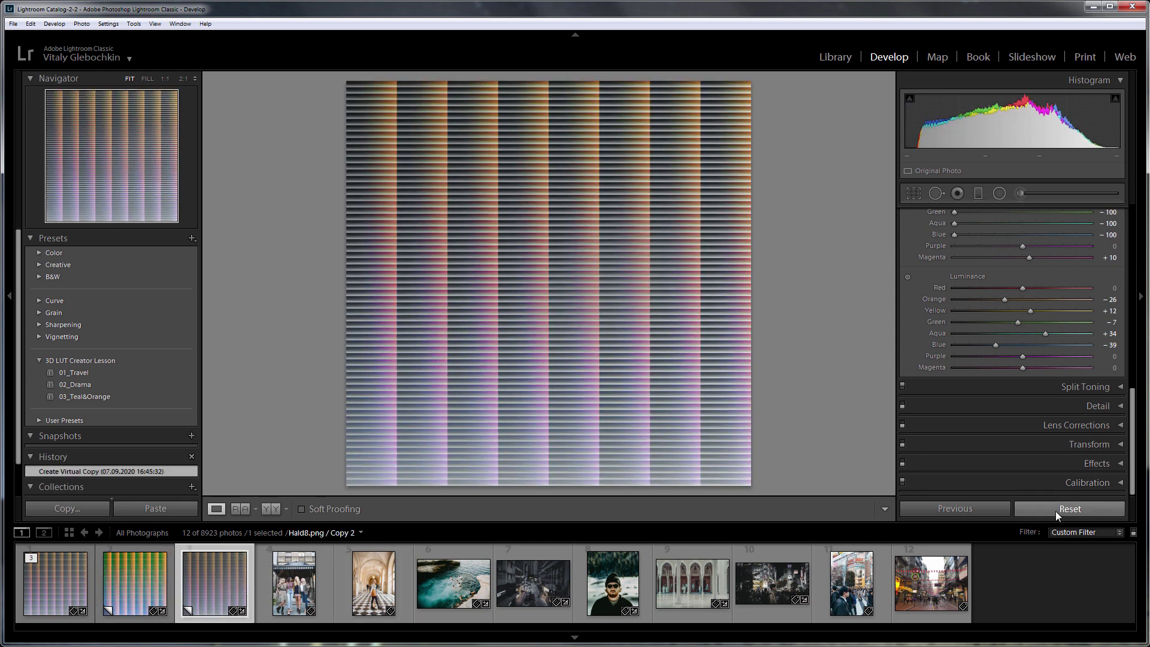
{"action": "left_click", "coordinate": [1056, 511]}
{"action": "left_click", "coordinate": [83, 396]}
{"action": "scroll", "coordinate": [991, 404], "scroll_direction": "up", "scroll_amount": 10}
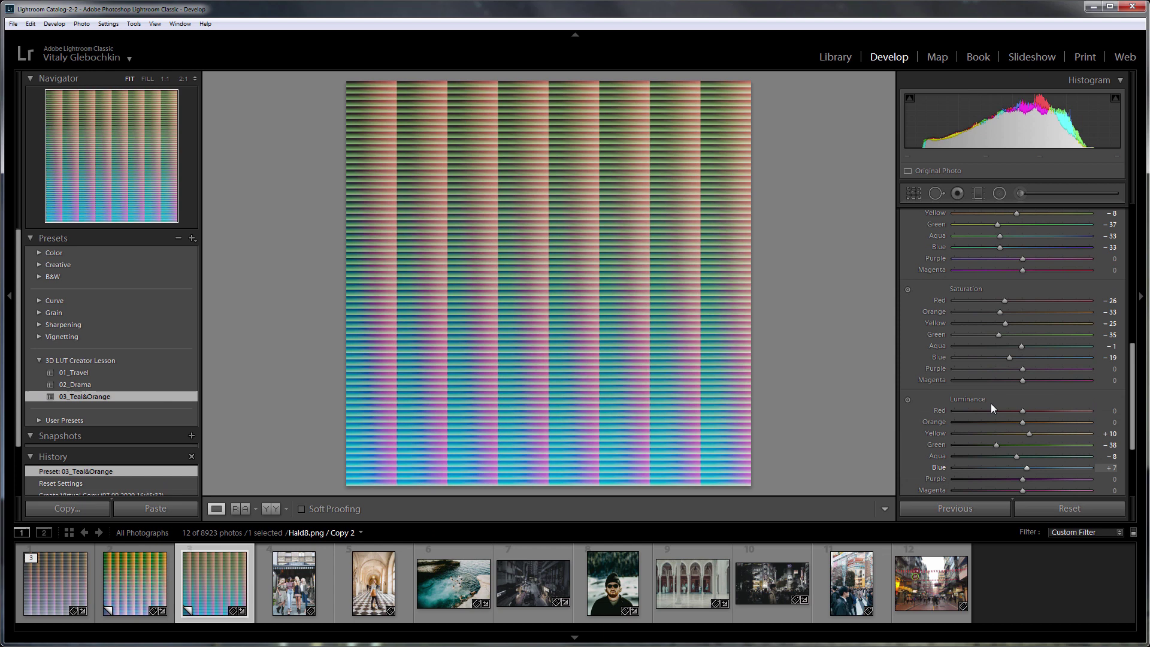
{"action": "double_click", "coordinate": [929, 366]}
{"action": "double_click", "coordinate": [926, 377]}
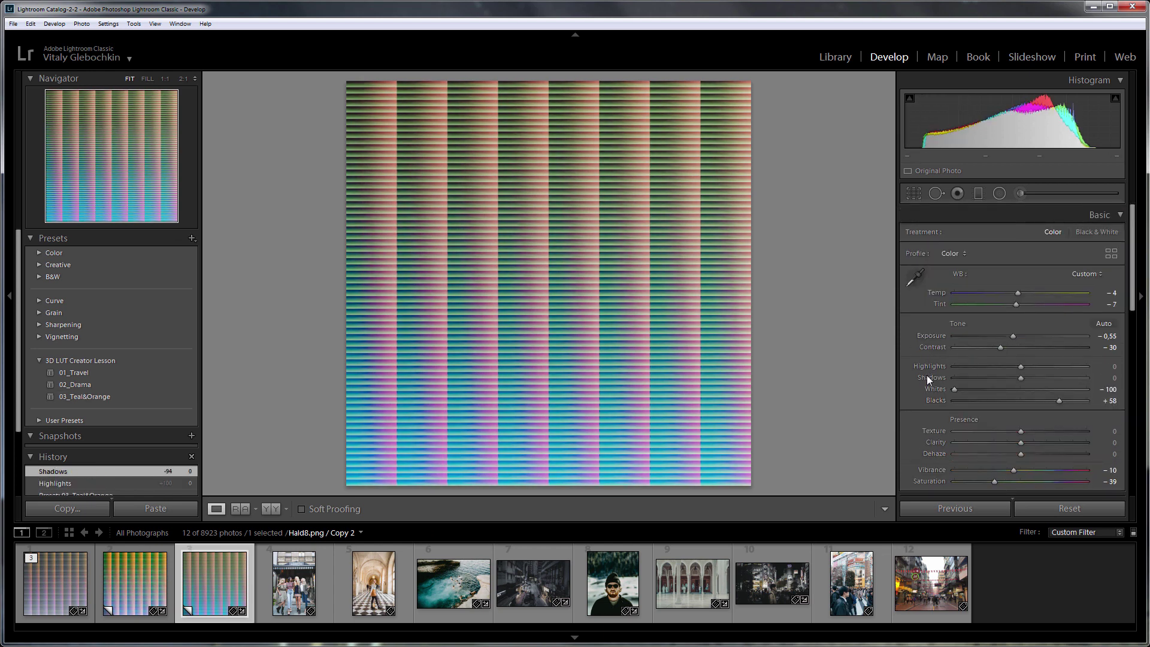
{"action": "left_click_drag", "start_coordinate": [955, 389], "coordinate": [1049, 405]}
{"action": "scroll", "coordinate": [990, 470], "scroll_direction": "down", "scroll_amount": 10}
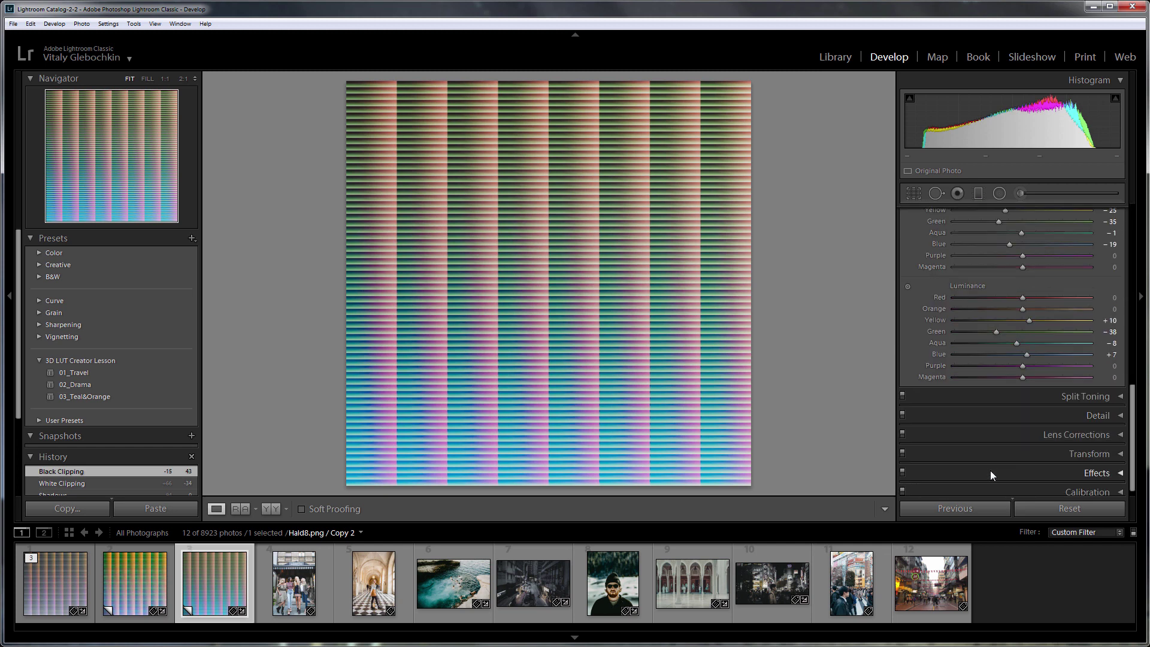
{"action": "left_click", "coordinate": [903, 407]}
{"action": "left_click", "coordinate": [903, 425]}
{"action": "left_click", "coordinate": [903, 444]}
{"action": "left_click", "coordinate": [903, 463]}
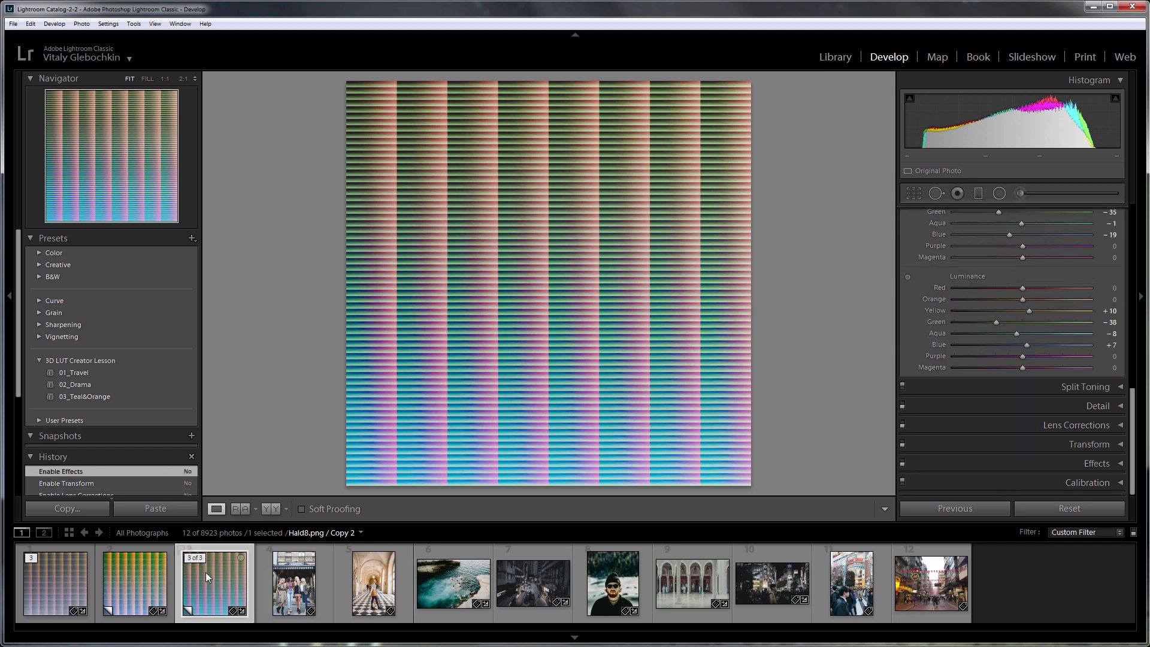
Step: Export the three selected Hald copies as 16-bit sRGB TIFF files
{"action": "left_click", "coordinate": [63, 578], "text": "shift"}
{"action": "right_click", "coordinate": [64, 577]}
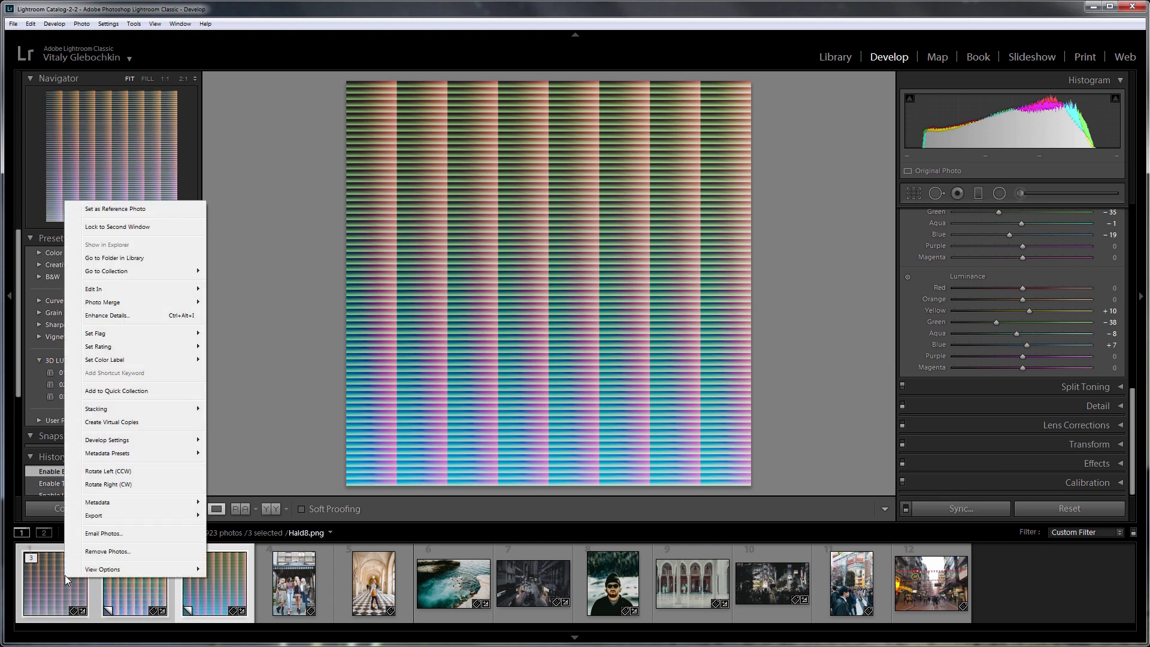
{"action": "mouse_move", "coordinate": [154, 515]}
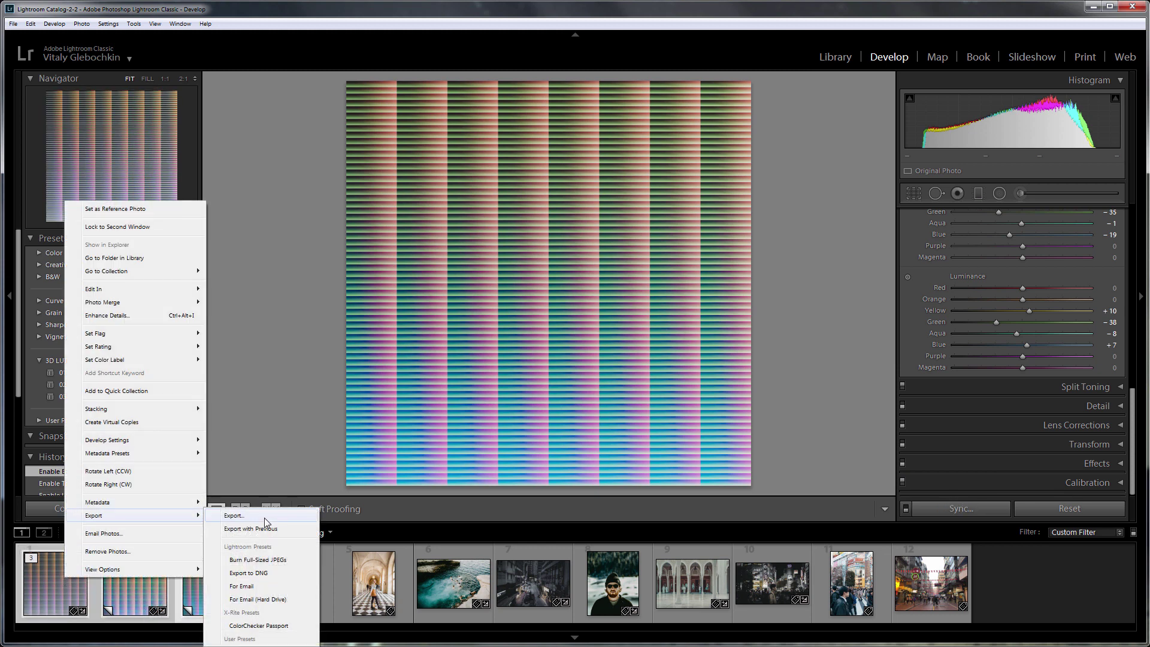
{"action": "left_click", "coordinate": [264, 517]}
{"action": "left_click_drag", "start_coordinate": [739, 271], "coordinate": [741, 336]}
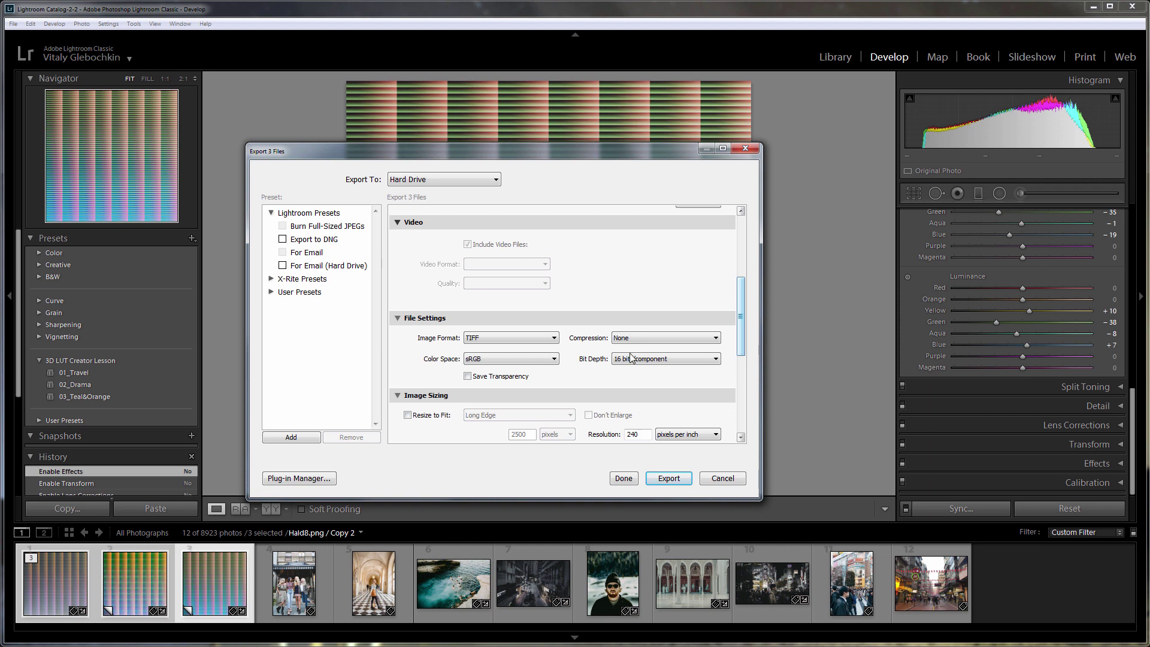
{"action": "scroll", "coordinate": [659, 365], "scroll_direction": "down", "scroll_amount": 5}
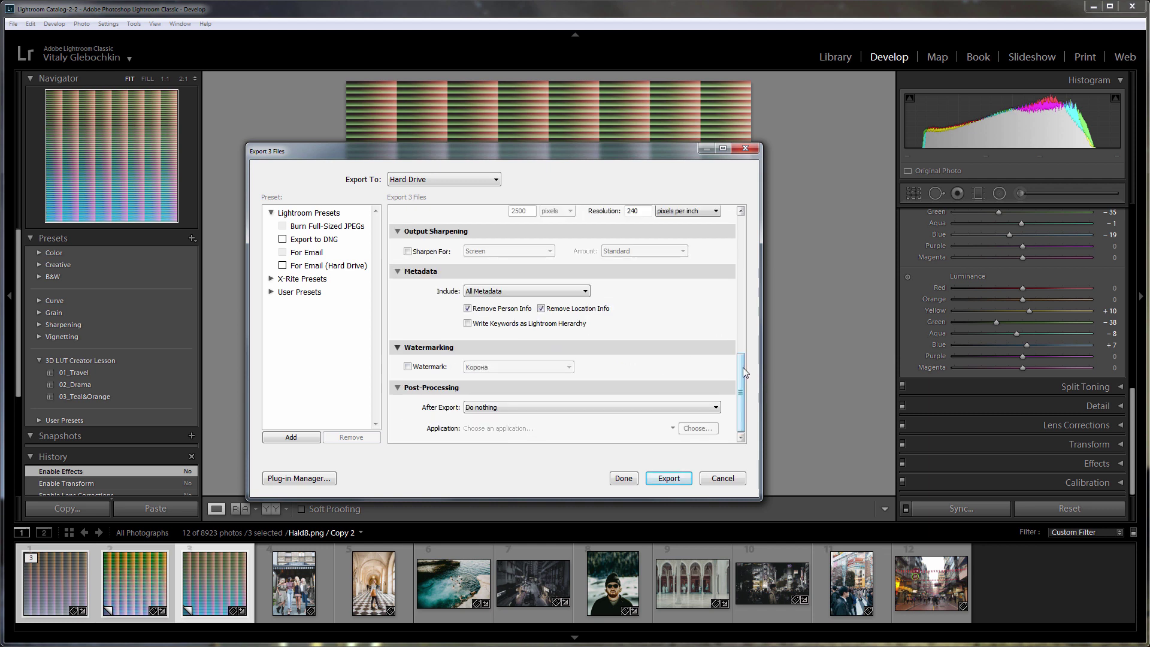
{"action": "left_click_drag", "start_coordinate": [743, 366], "coordinate": [745, 341]}
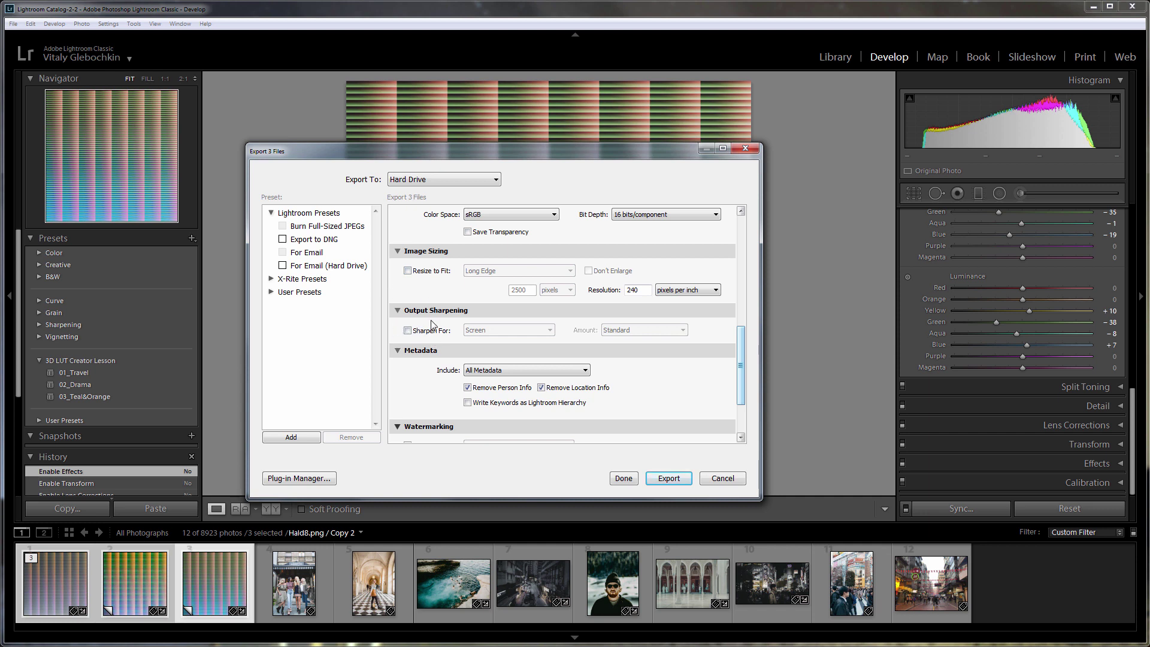
{"action": "left_click_drag", "start_coordinate": [741, 354], "coordinate": [737, 409]}
{"action": "left_click", "coordinate": [668, 478]}
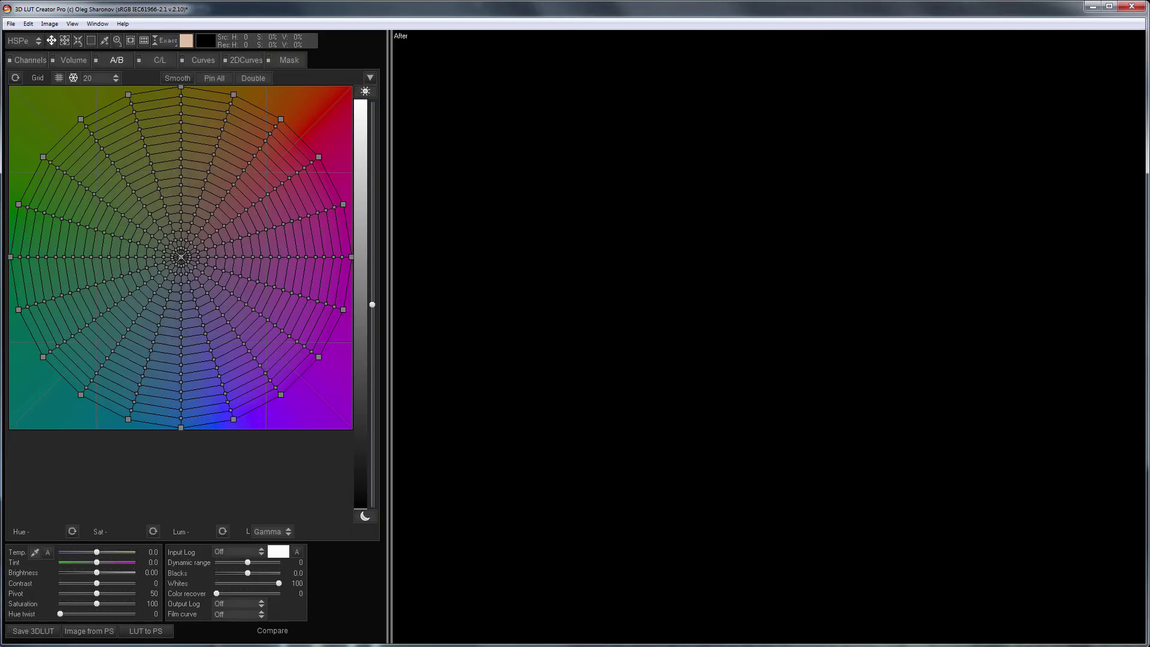
Step: Load Hald8.tif as the external LUT in the Mask tab, then bring up the File menu
{"action": "left_click", "coordinate": [287, 60]}
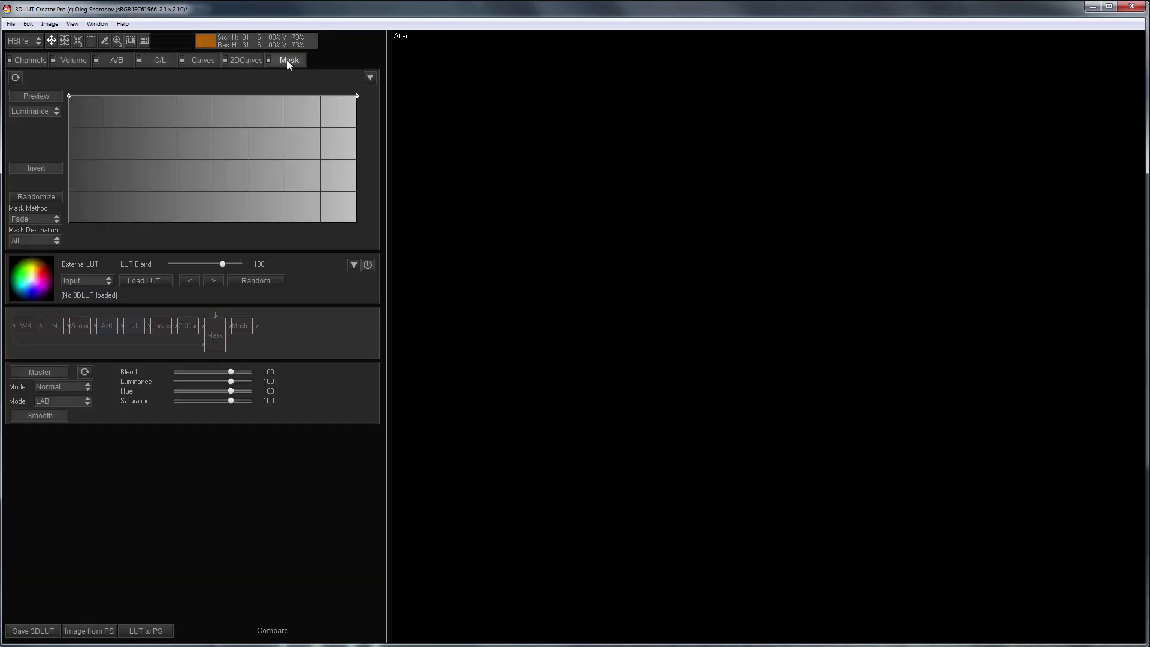
{"action": "left_click", "coordinate": [144, 280]}
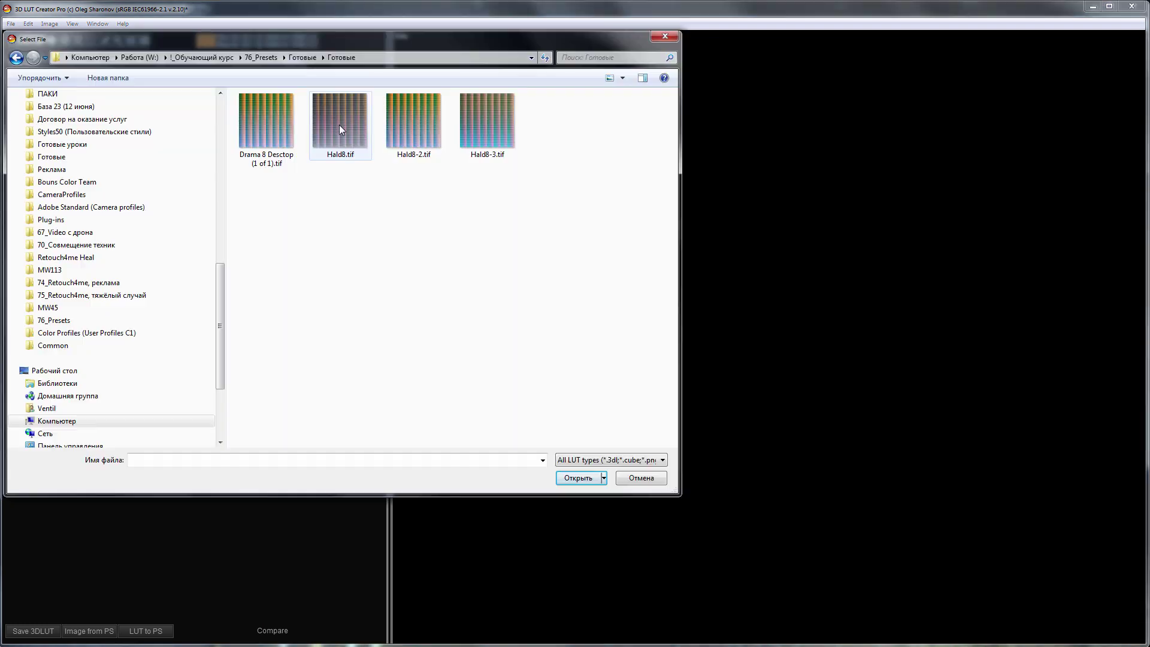
{"action": "left_click", "coordinate": [340, 125]}
{"action": "left_click", "coordinate": [578, 478]}
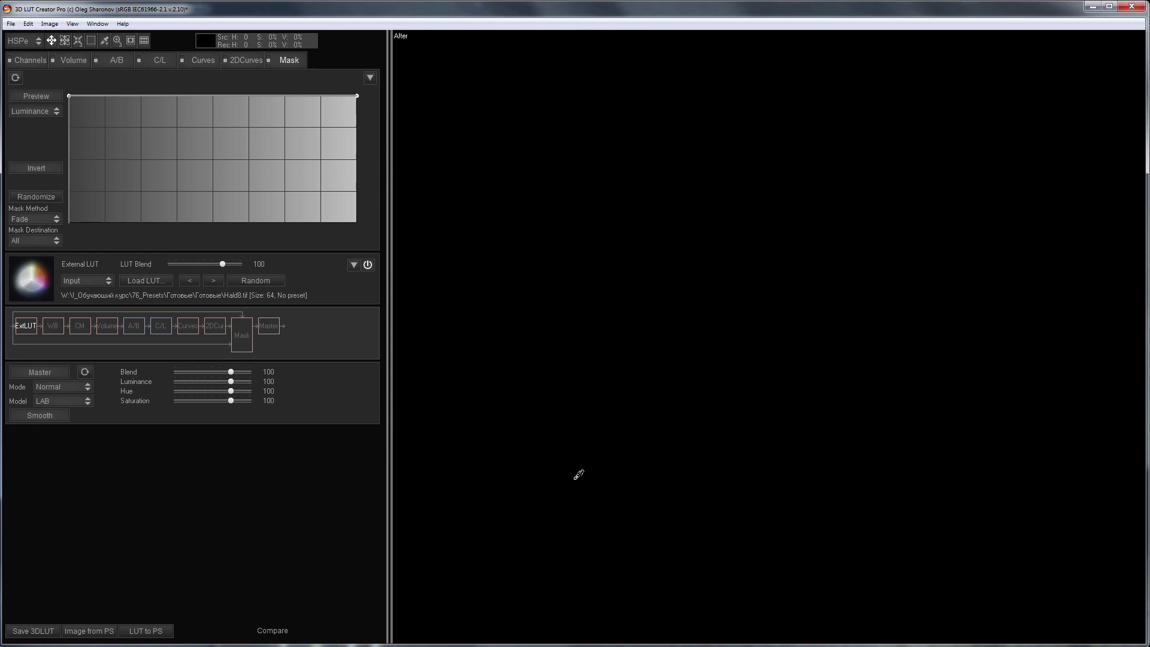
{"action": "left_click", "coordinate": [11, 23]}
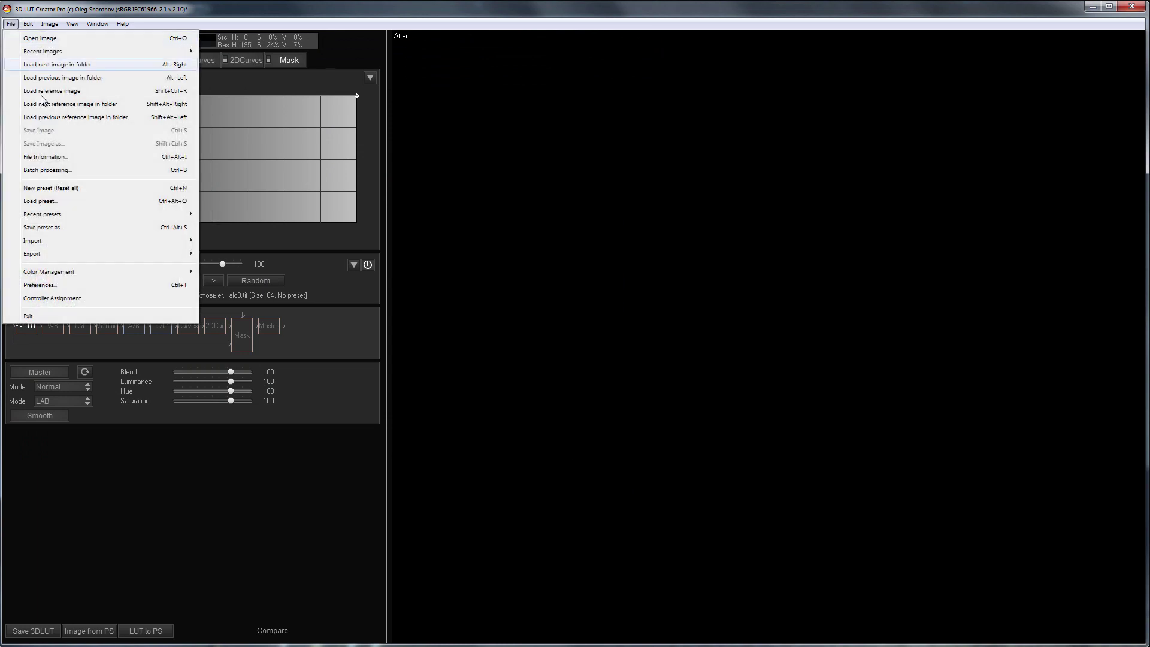
Step: Export the LUT as ICC profile 01_Travel_JPG into Capture One's Color Profiles folder
{"action": "mouse_move", "coordinate": [101, 254]}
{"action": "left_click", "coordinate": [285, 254]}
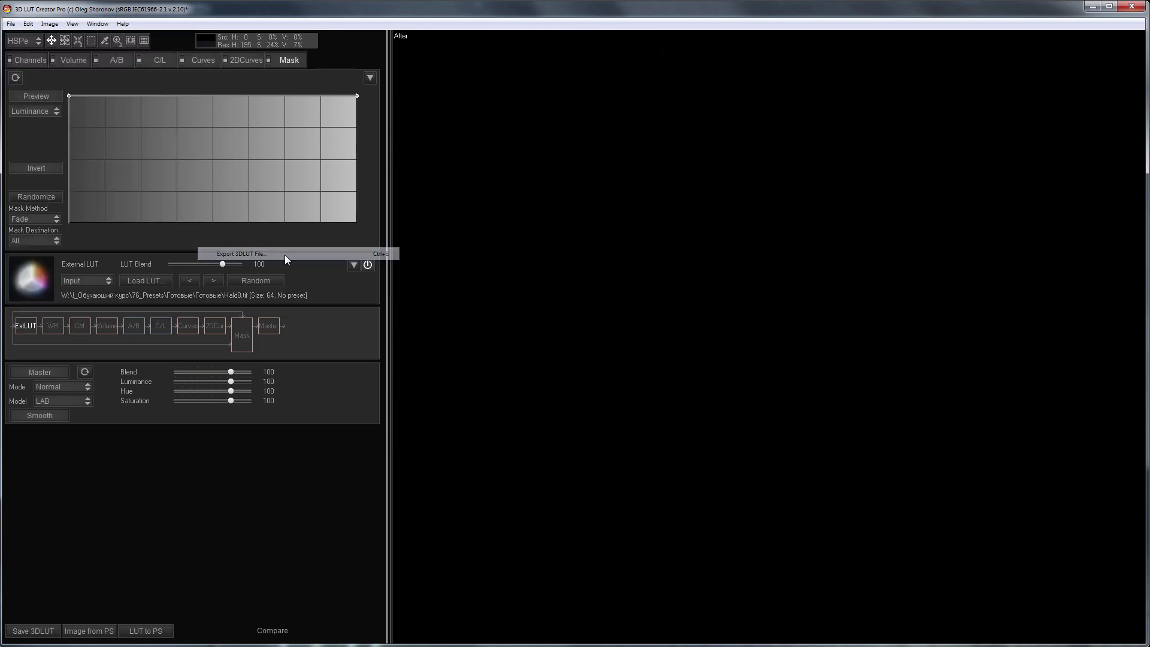
{"action": "left_click", "coordinate": [125, 197]}
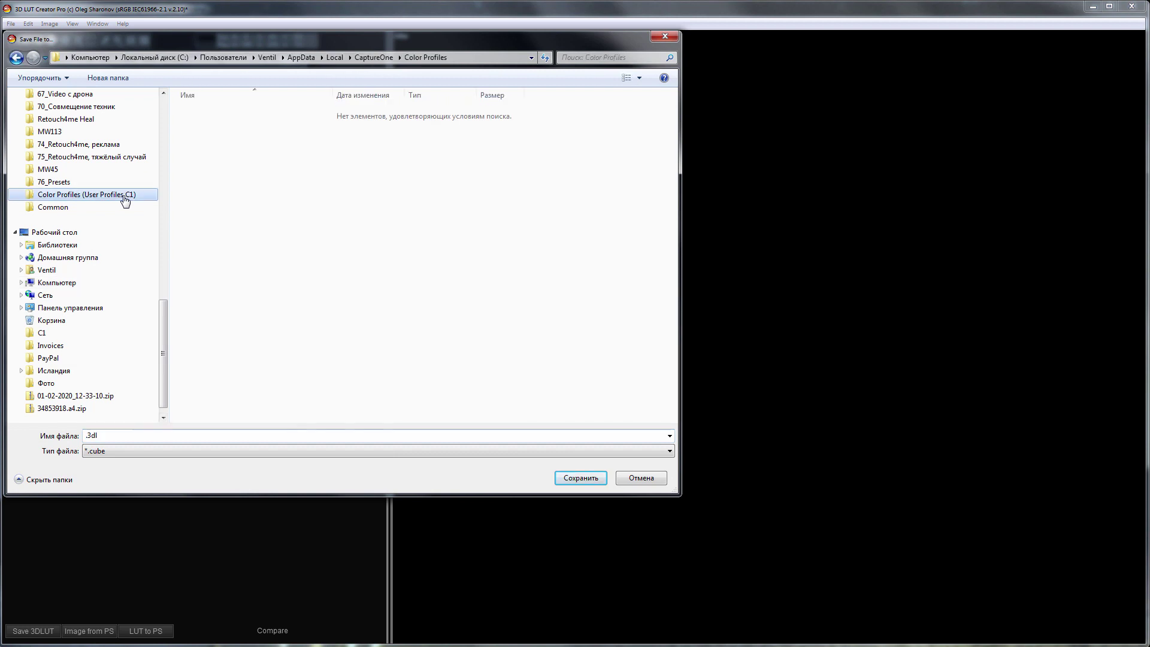
{"action": "left_click", "coordinate": [464, 58]}
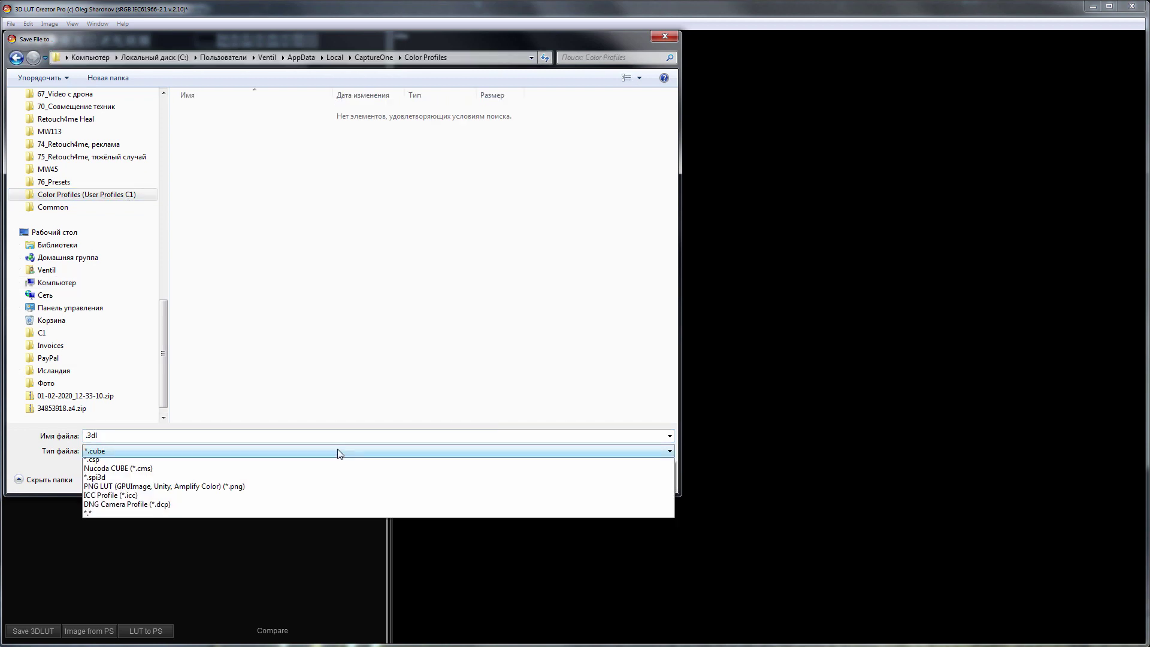
{"action": "left_click", "coordinate": [264, 527]}
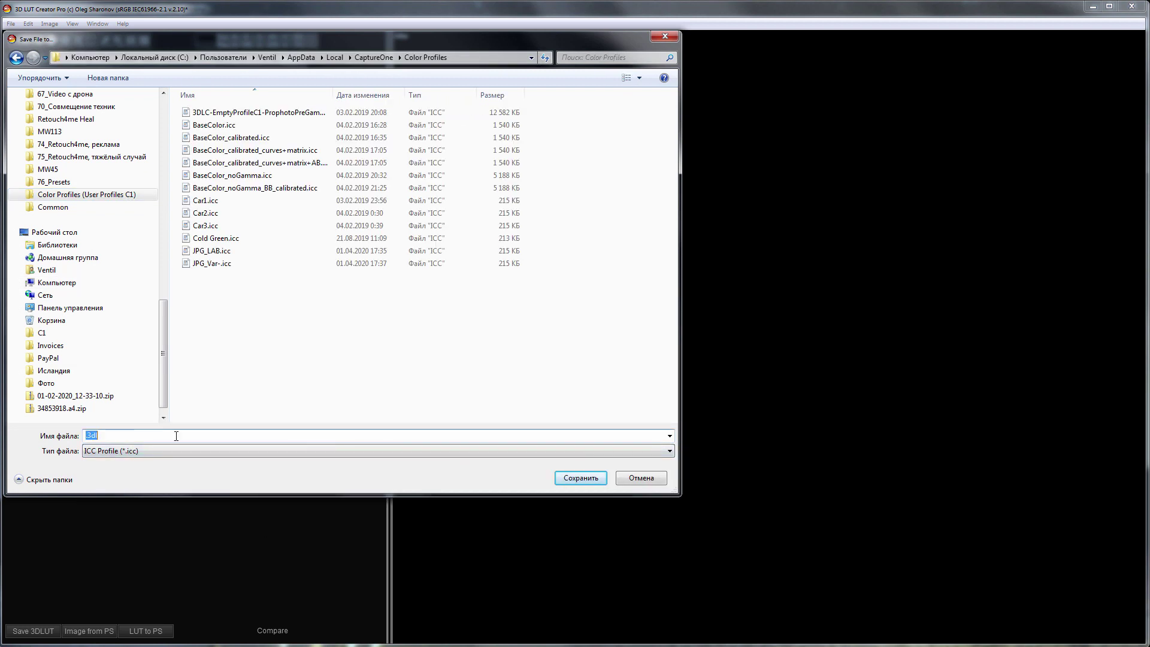
{"action": "type", "text": "01_Travel_JPG"}
{"action": "left_click", "coordinate": [580, 477]}
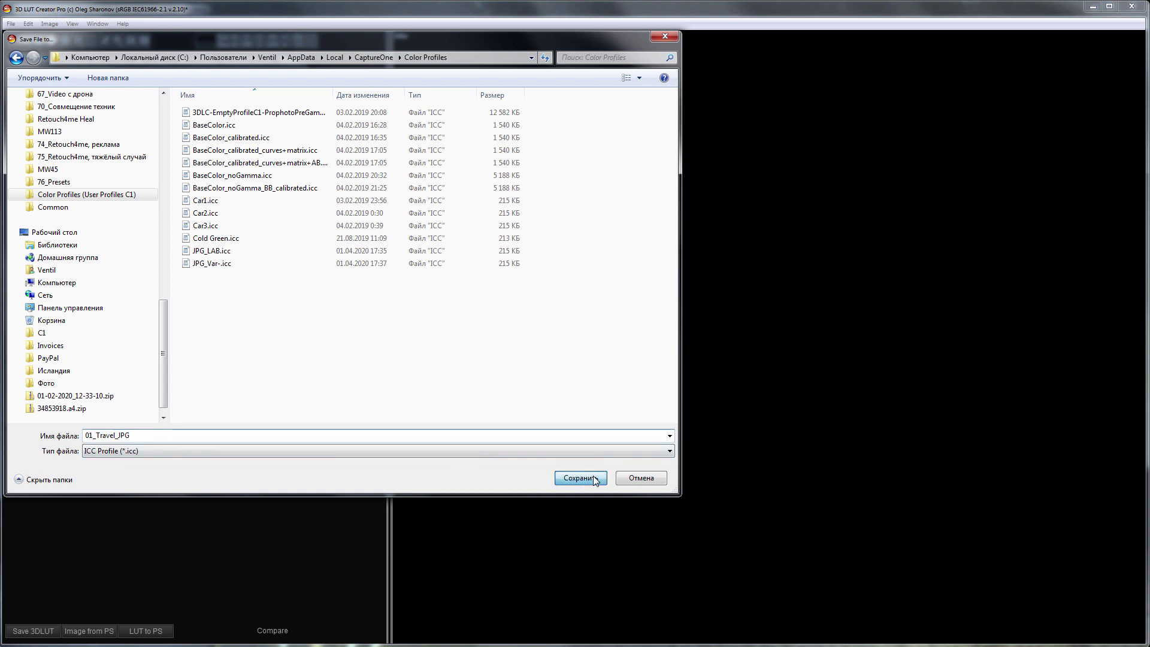
{"action": "left_click", "coordinate": [594, 476]}
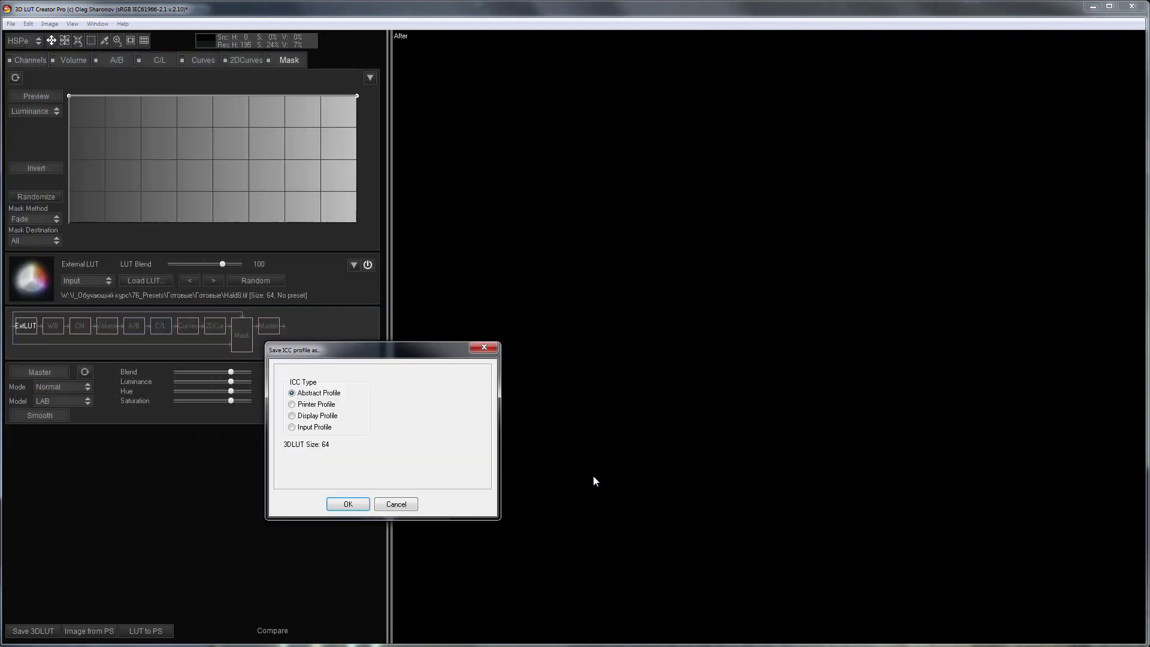
Step: Save it as an input profile based on No color correction.icm, then switch the LUT to Hald8-2.tif
{"action": "left_click", "coordinate": [305, 428]}
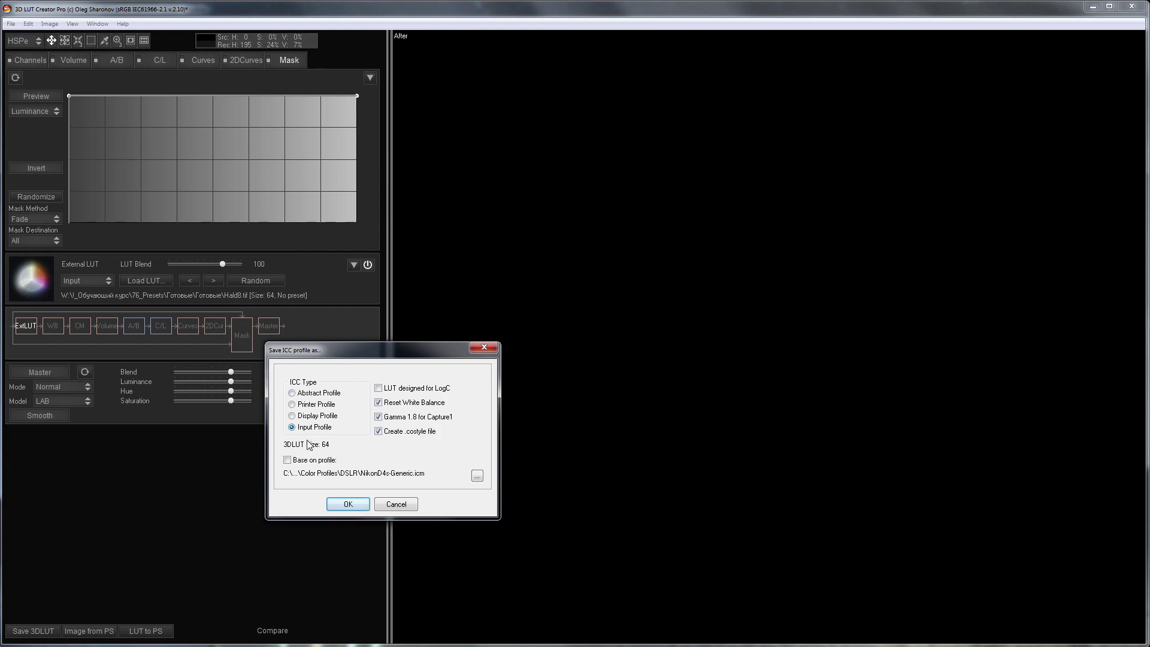
{"action": "left_click", "coordinate": [477, 477]}
{"action": "left_click", "coordinate": [45, 270]}
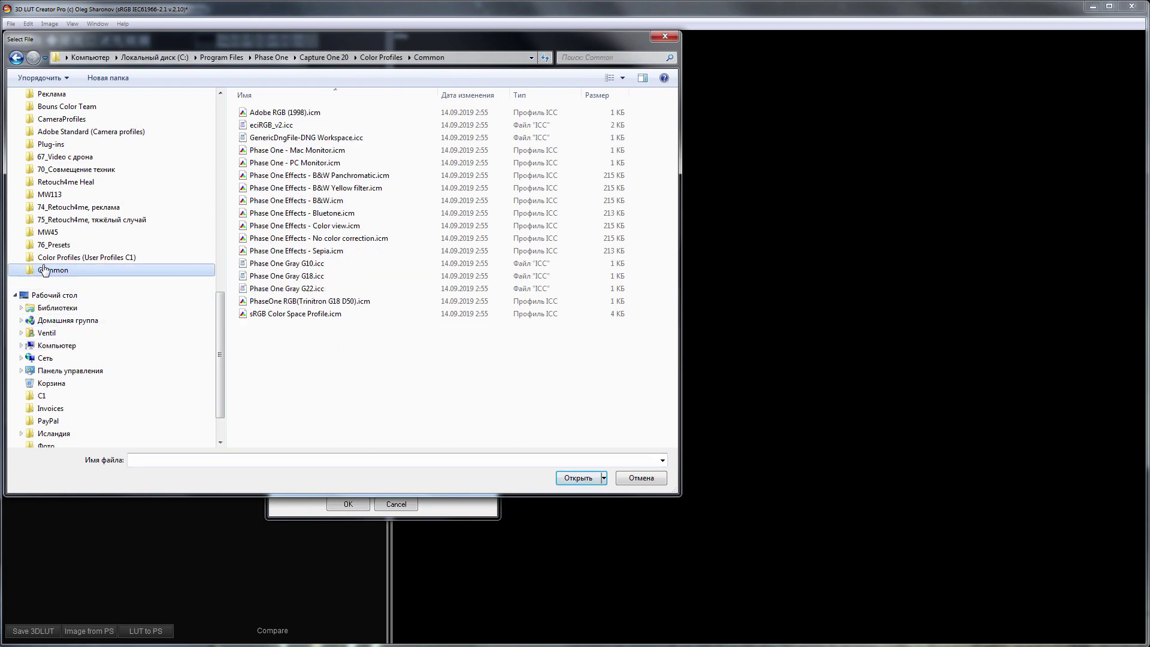
{"action": "left_click", "coordinate": [479, 57]}
{"action": "left_click", "coordinate": [482, 58]}
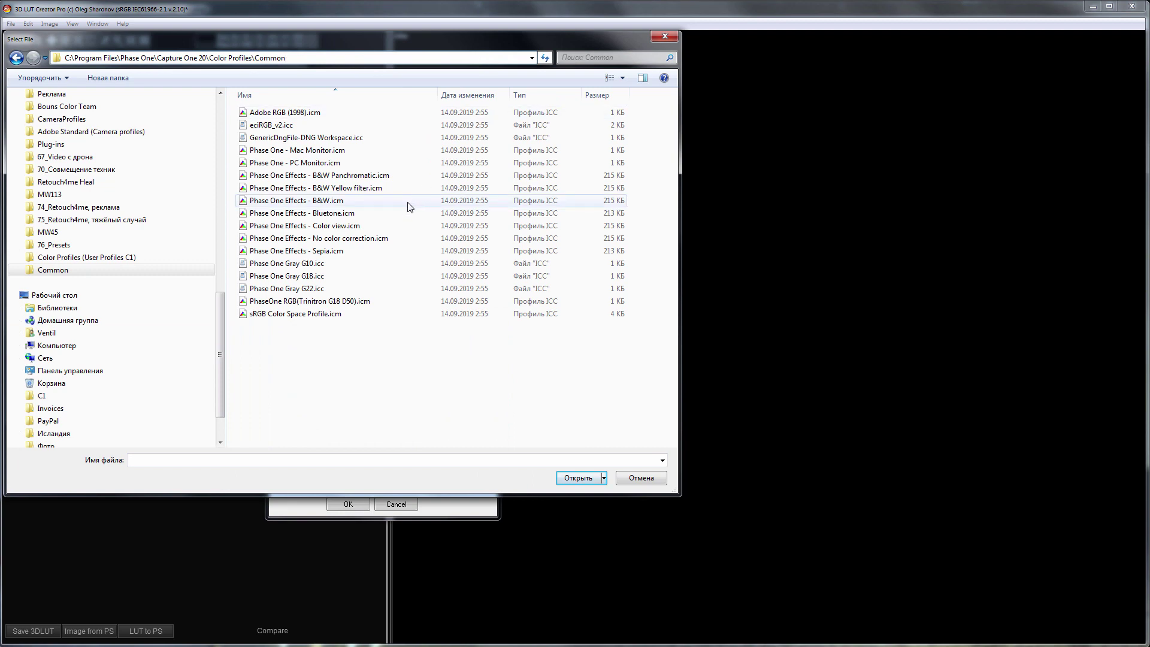
{"action": "left_click", "coordinate": [408, 239]}
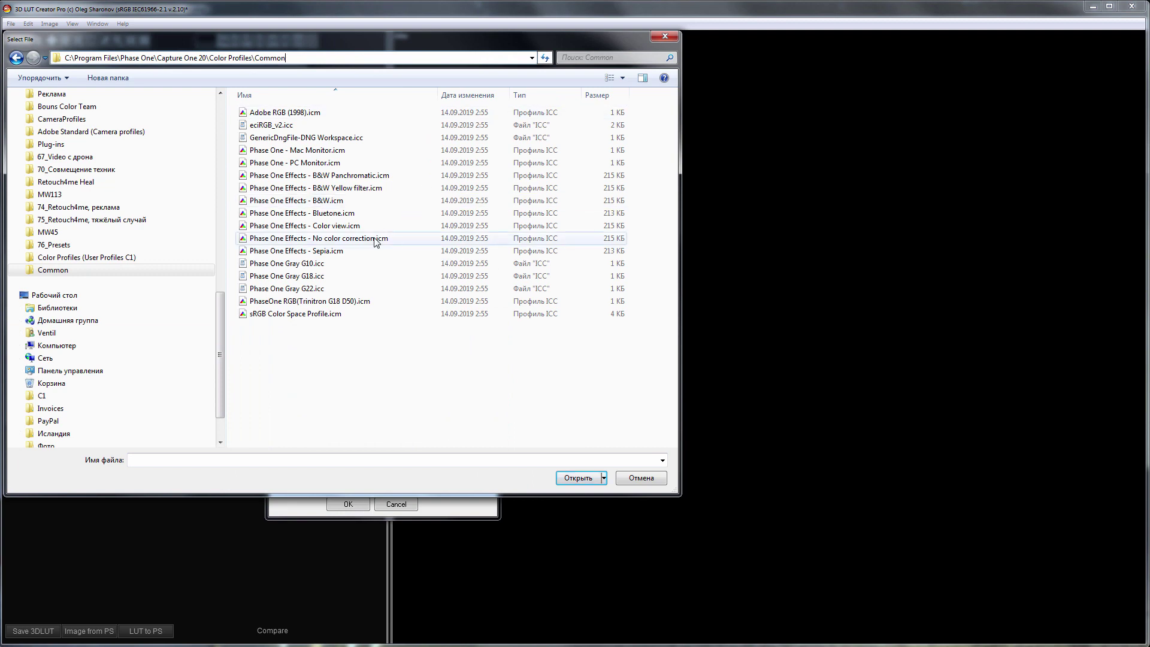
{"action": "left_click", "coordinate": [573, 479]}
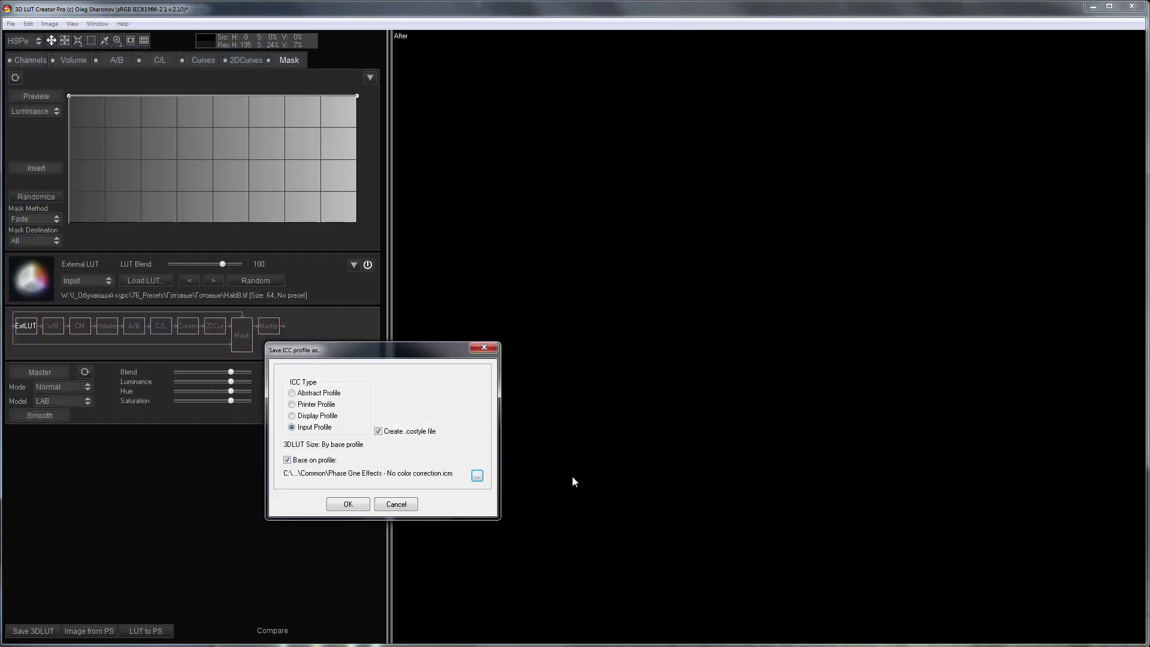
{"action": "left_click", "coordinate": [346, 505]}
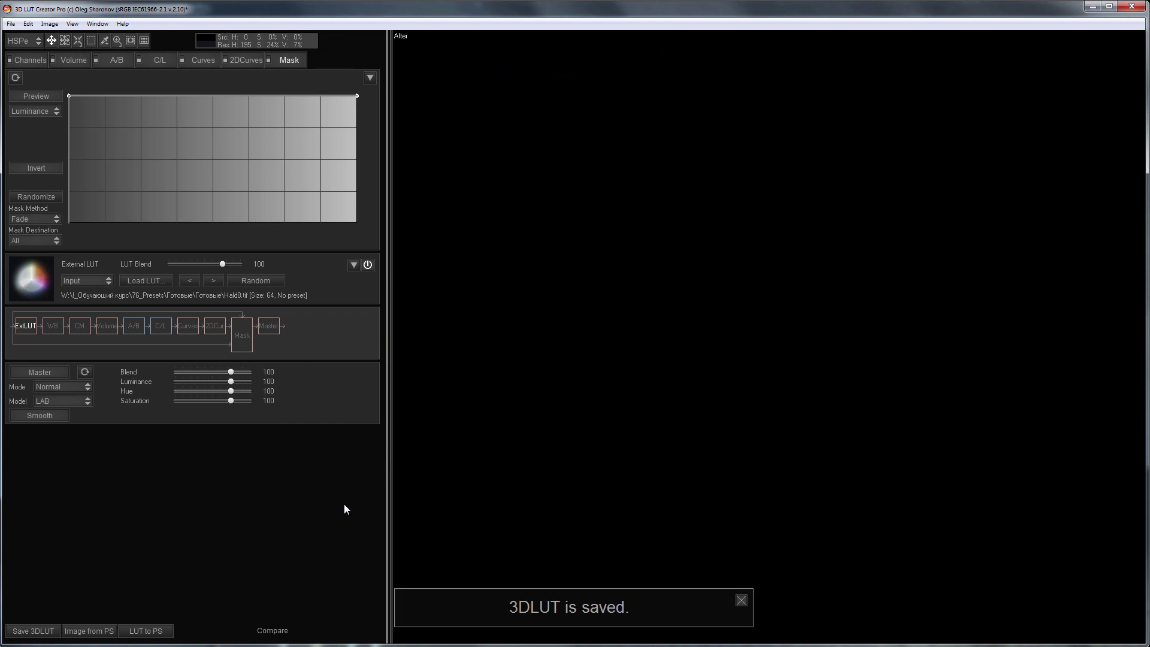
{"action": "left_click", "coordinate": [212, 279]}
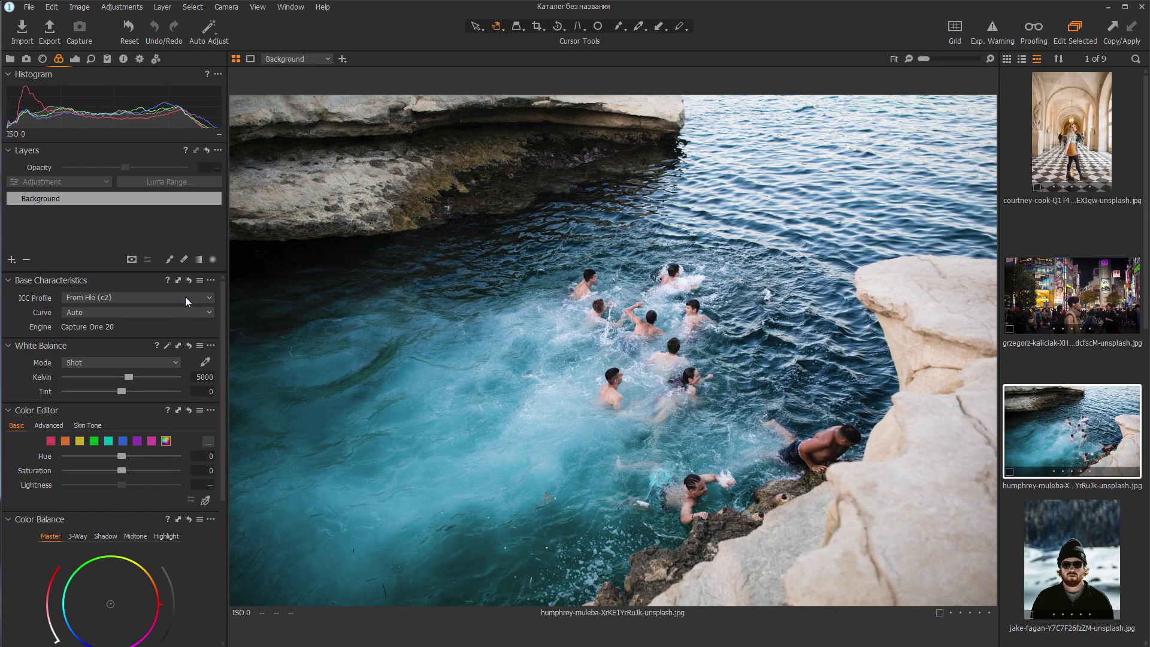
Step: Apply the 02Drama_JPG ICC profile to the swimmers photo
{"action": "left_click", "coordinate": [185, 296]}
{"action": "mouse_move", "coordinate": [178, 609]}
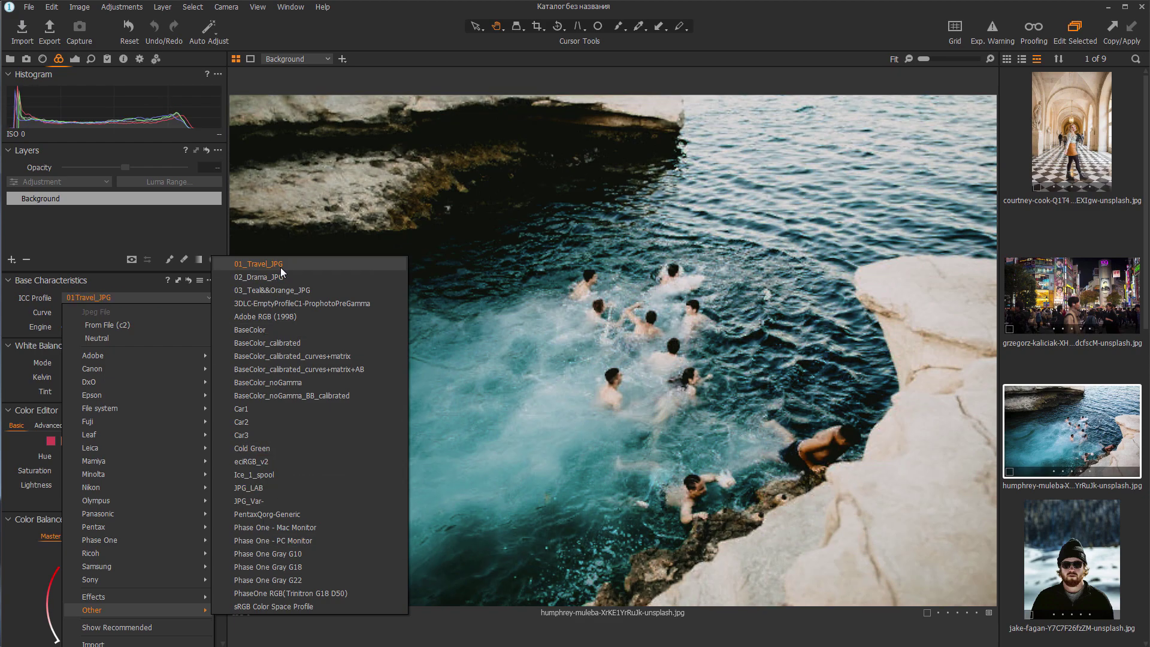
{"action": "left_click", "coordinate": [282, 274]}
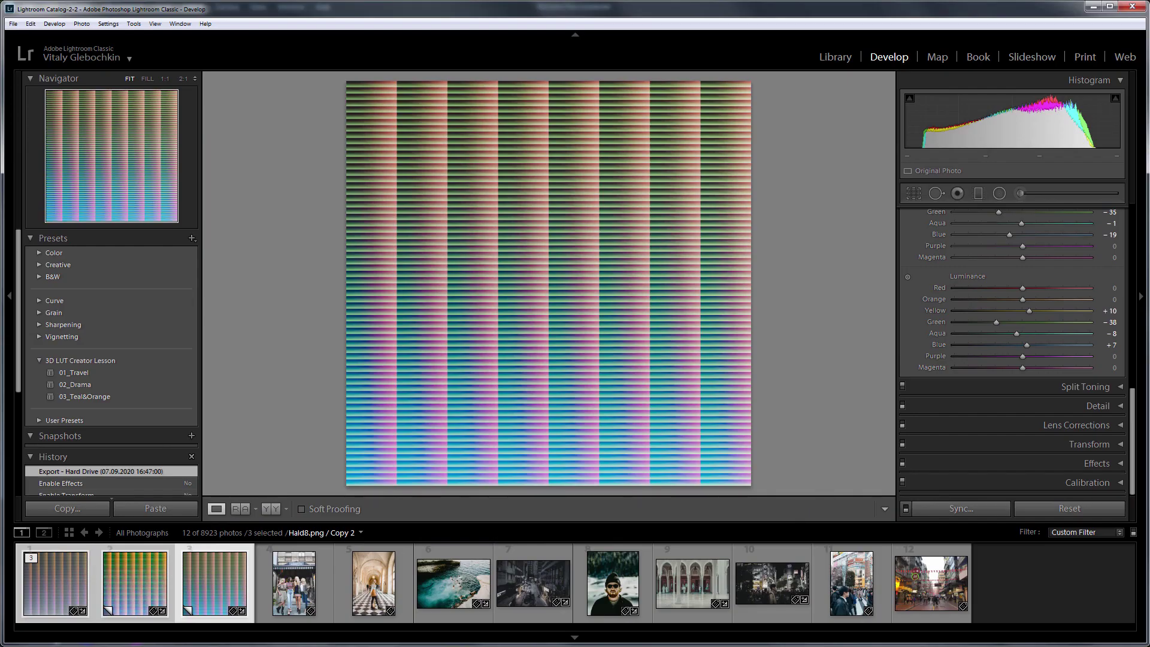
Step: Compare against the 02_Drama preset in Lightroom, then lift the photo's Shadow toward 31
{"action": "left_click", "coordinate": [446, 618]}
{"action": "left_click", "coordinate": [75, 384]}
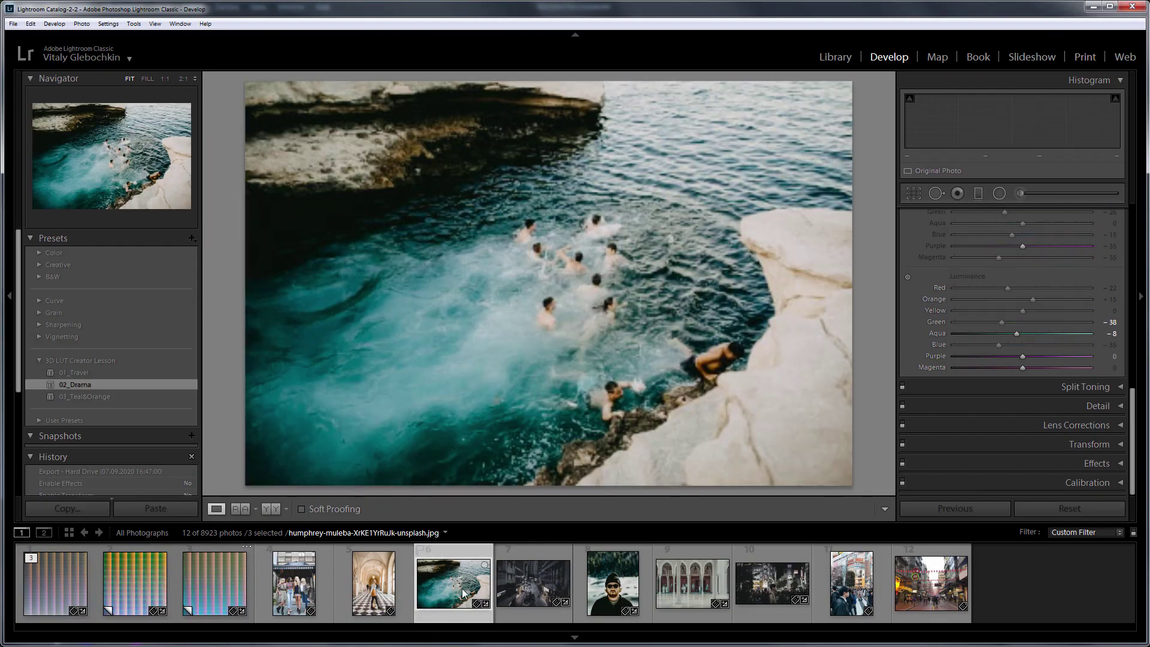
{"action": "key", "text": "F6"}
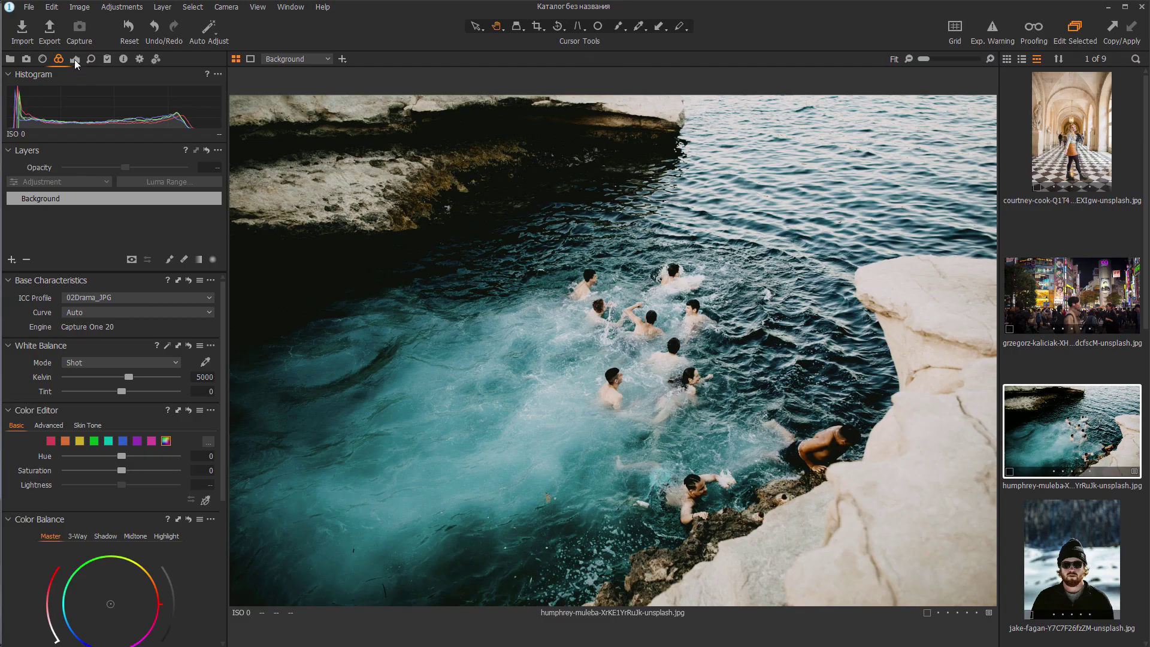
{"action": "left_click", "coordinate": [75, 59]}
{"action": "mouse_move", "coordinate": [128, 458]}
{"action": "left_mouse_down"}
{"action": "mouse_move", "coordinate": [112, 441]}
{"action": "mouse_move", "coordinate": [139, 457]}
{"action": "left_mouse_up"}
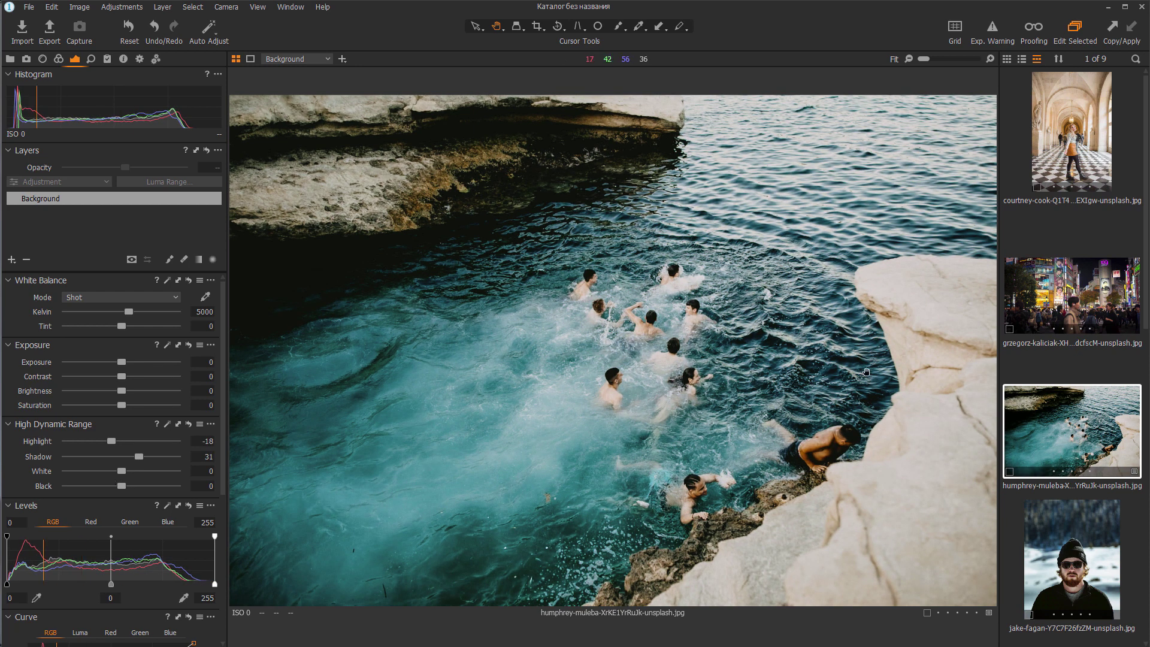
Step: Give the bearded man's portrait the 02_Drama_JPG profile and raise its Shadow to 26
{"action": "left_click", "coordinate": [1062, 566]}
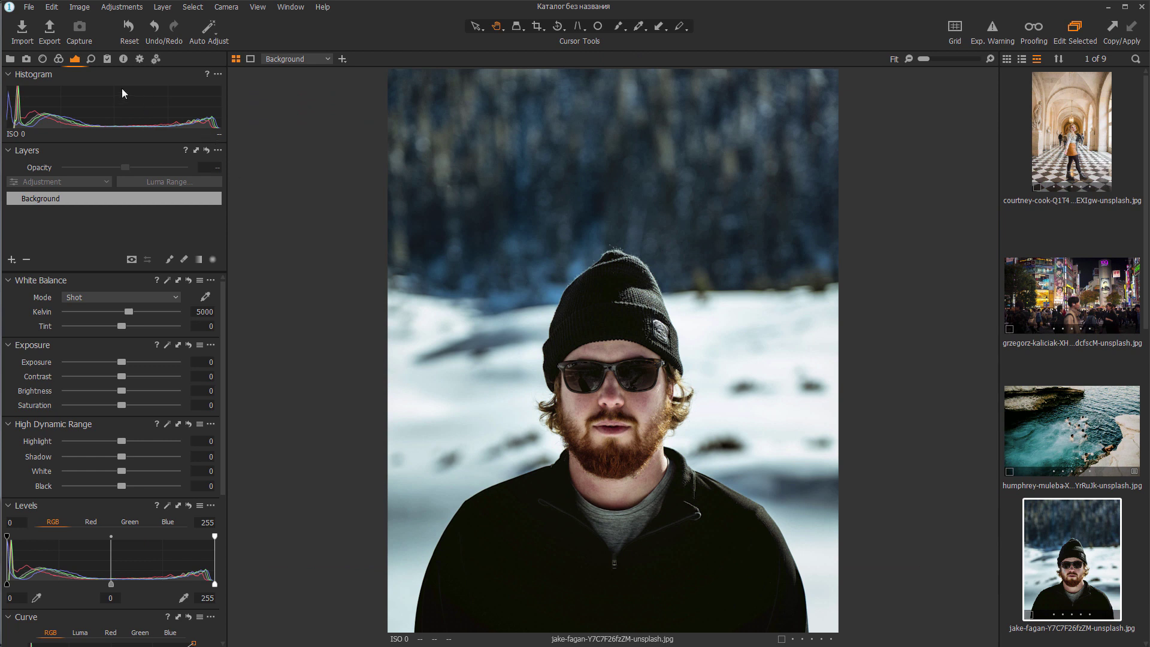
{"action": "left_click", "coordinate": [58, 60]}
{"action": "left_click", "coordinate": [182, 293]}
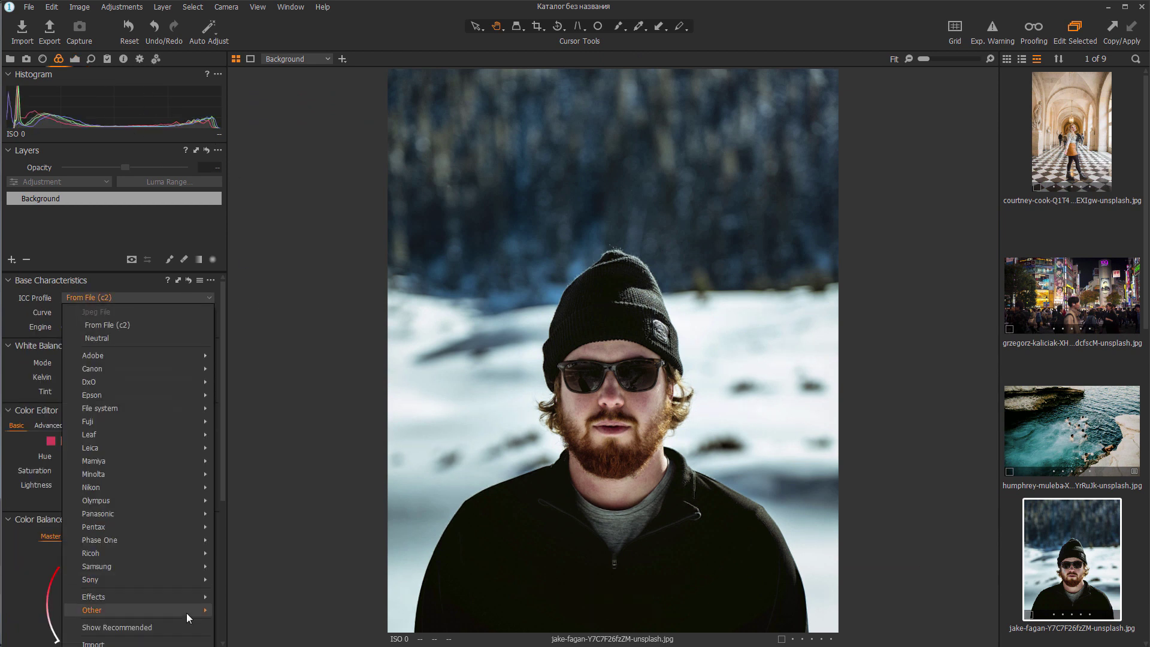
{"action": "mouse_move", "coordinate": [186, 611]}
{"action": "left_click", "coordinate": [270, 277]}
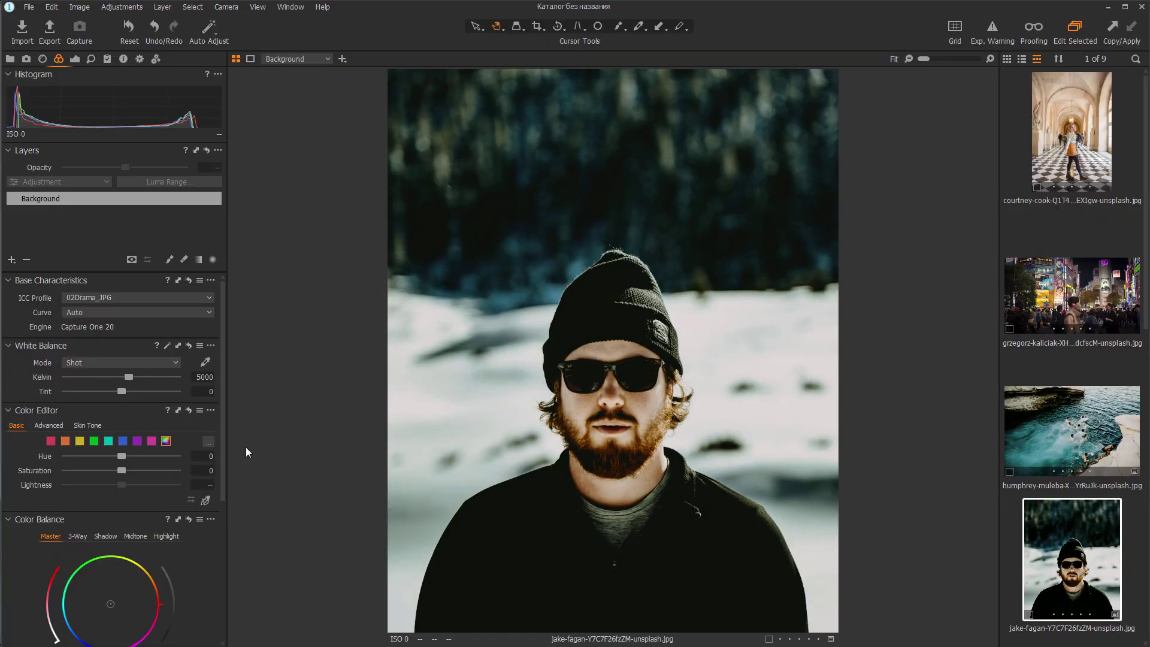
{"action": "left_click", "coordinate": [75, 59]}
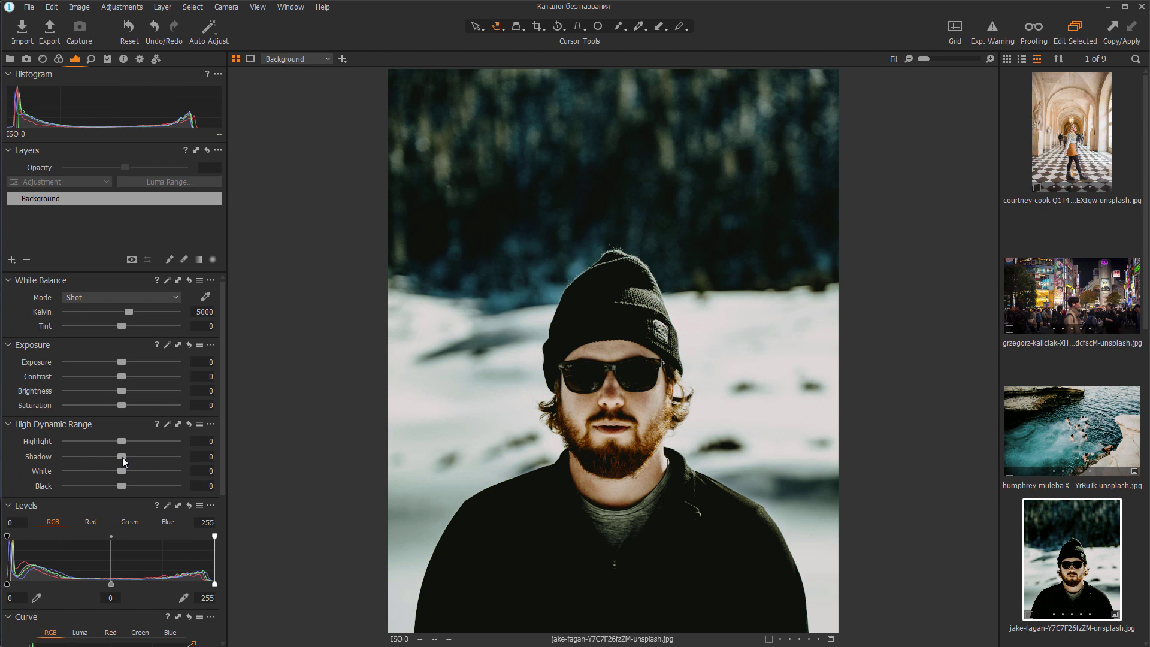
{"action": "mouse_move", "coordinate": [122, 458]}
{"action": "left_mouse_down"}
{"action": "mouse_move", "coordinate": [146, 458]}
{"action": "mouse_move", "coordinate": [106, 444]}
{"action": "left_mouse_up"}
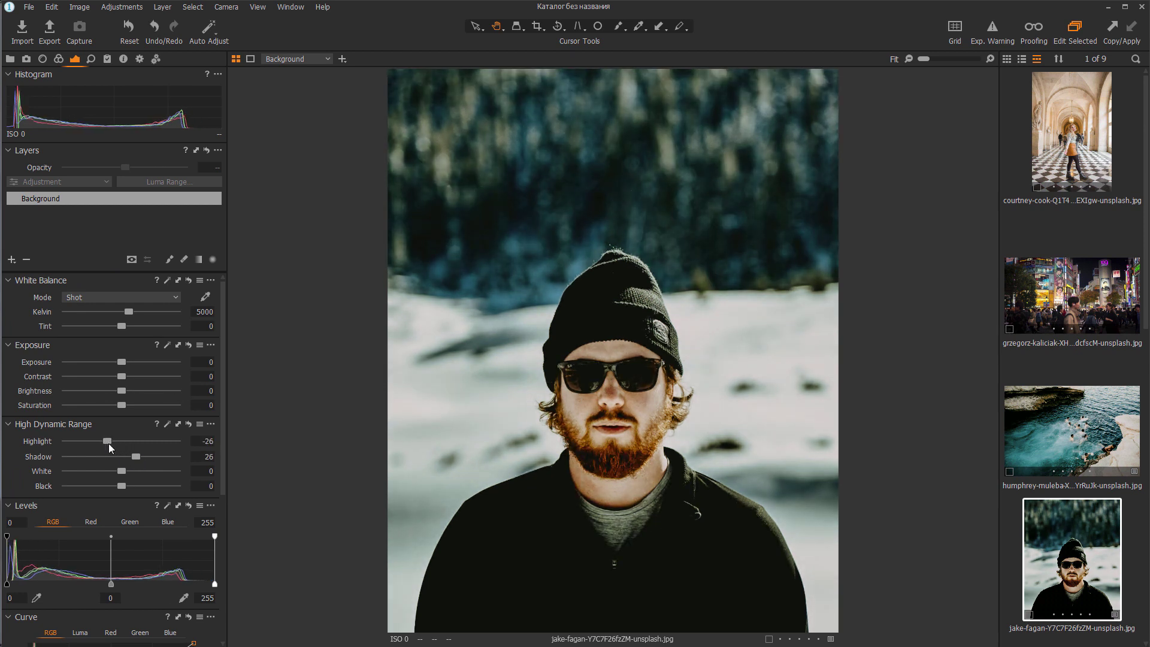
Step: Apply 01_Travel_JPG to the Shibuya night photo and lift its Shadow to 30
{"action": "left_click", "coordinate": [1104, 318]}
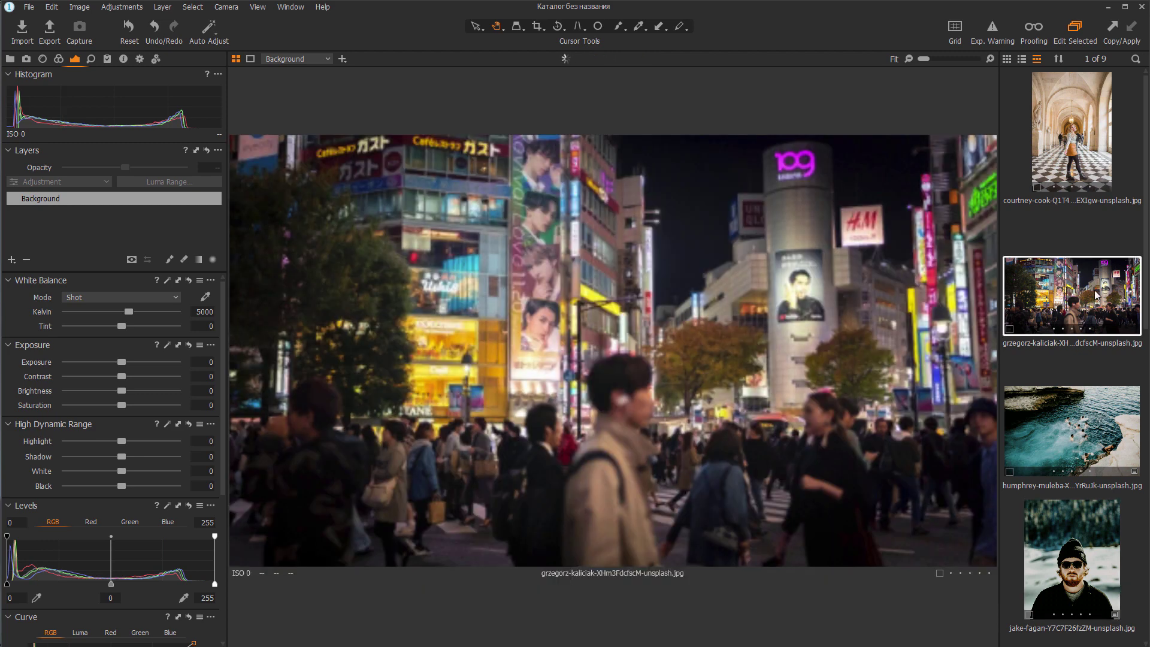
{"action": "left_click", "coordinate": [59, 58]}
{"action": "left_click", "coordinate": [181, 297]}
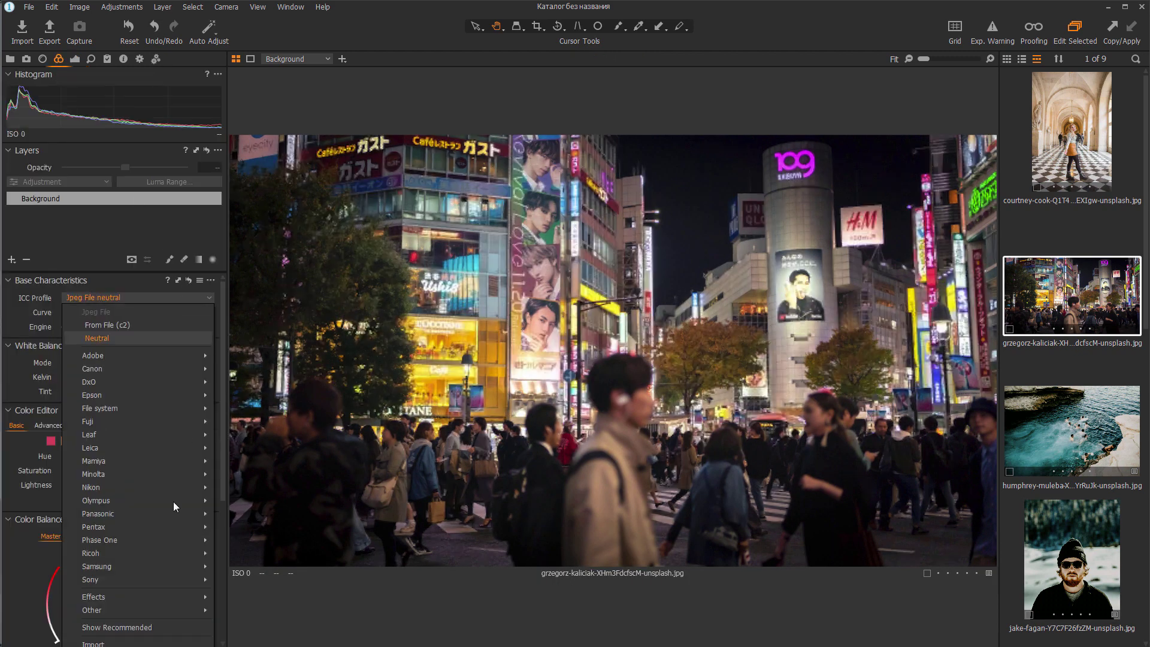
{"action": "mouse_move", "coordinate": [165, 615]}
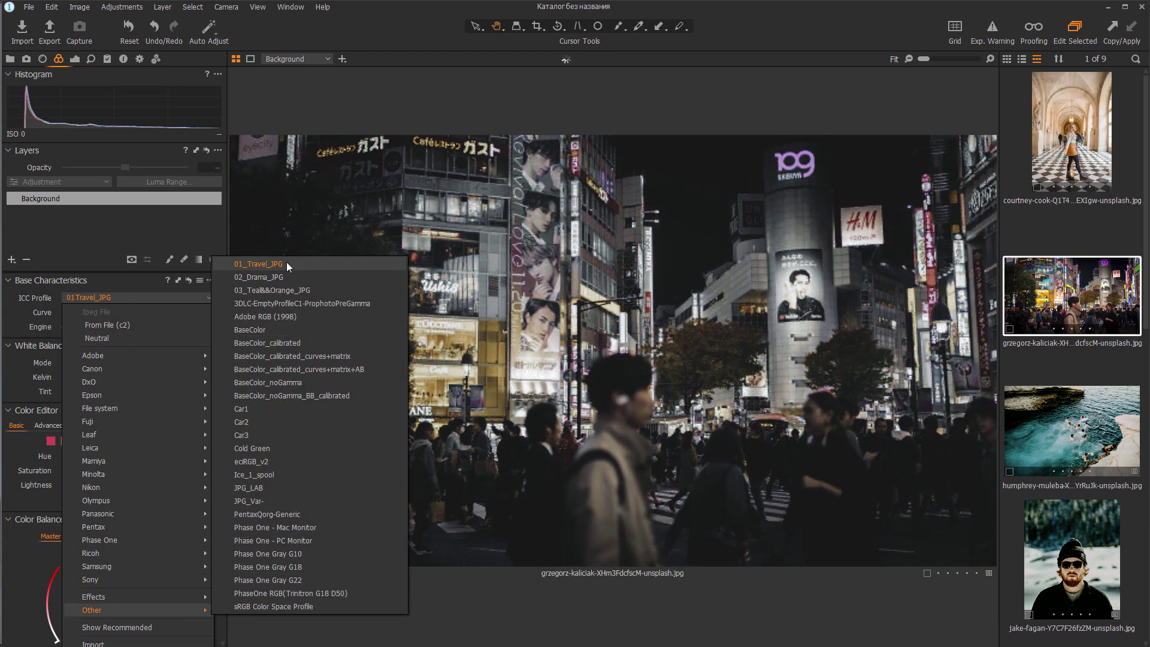
{"action": "left_click", "coordinate": [286, 262]}
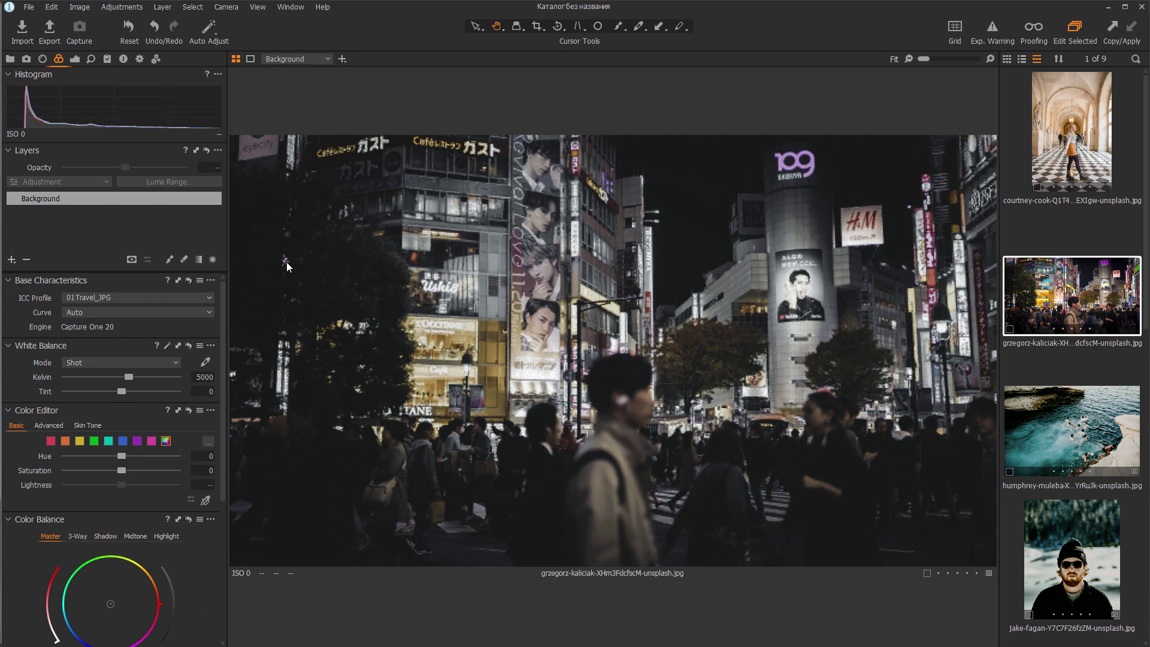
{"action": "left_click", "coordinate": [75, 59]}
{"action": "left_click_drag", "start_coordinate": [121, 456], "coordinate": [139, 459]}
Step: Apply the 01_Travel_JPG profile to the narrow street photo
{"action": "scroll", "coordinate": [1094, 449], "scroll_direction": "down", "scroll_amount": 3}
{"action": "scroll", "coordinate": [1093, 449], "scroll_direction": "down", "scroll_amount": 2}
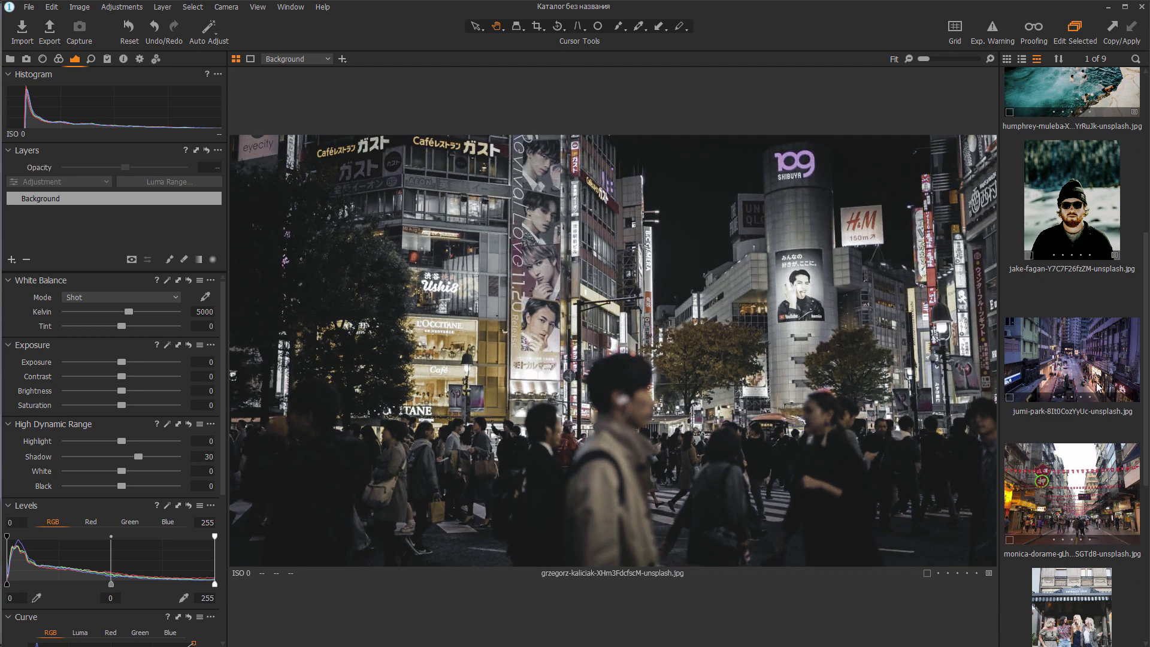
{"action": "scroll", "coordinate": [1099, 443], "scroll_direction": "down", "scroll_amount": 2}
{"action": "left_click", "coordinate": [1093, 235]}
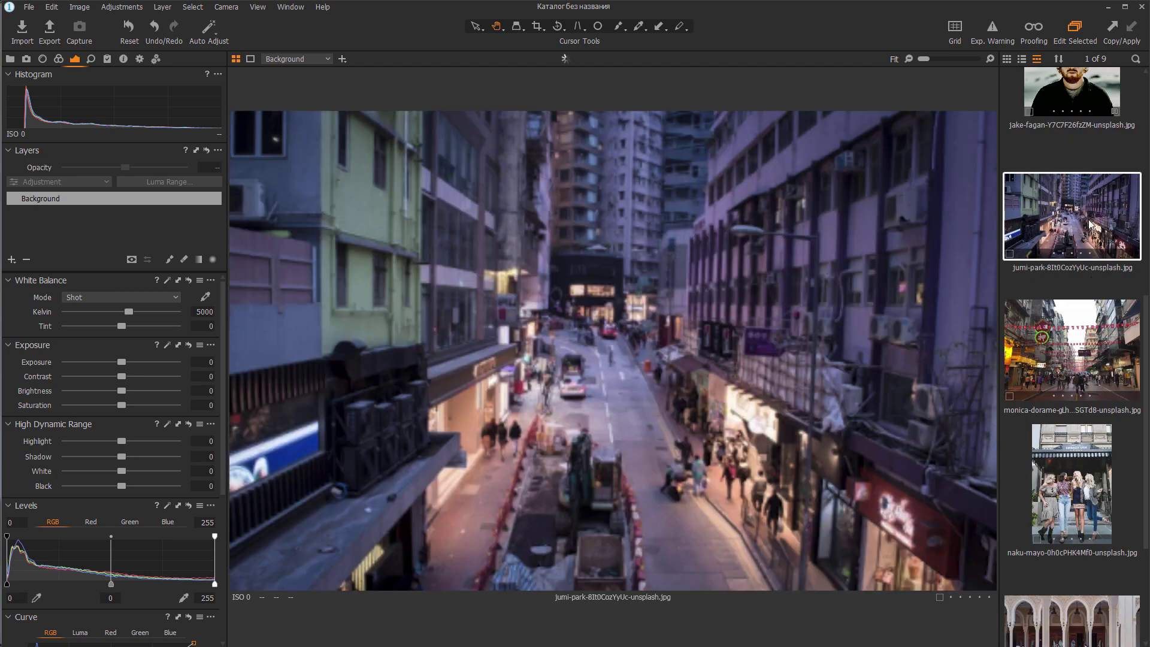
{"action": "left_click", "coordinate": [58, 60]}
{"action": "left_click", "coordinate": [185, 297]}
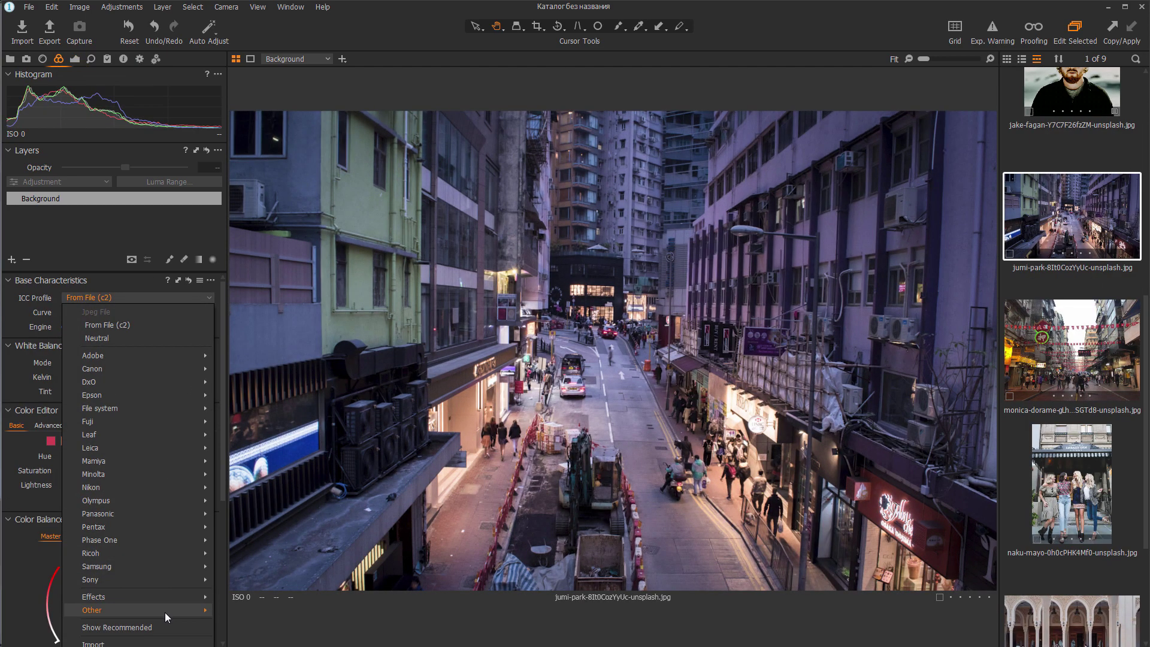
{"action": "mouse_move", "coordinate": [164, 611]}
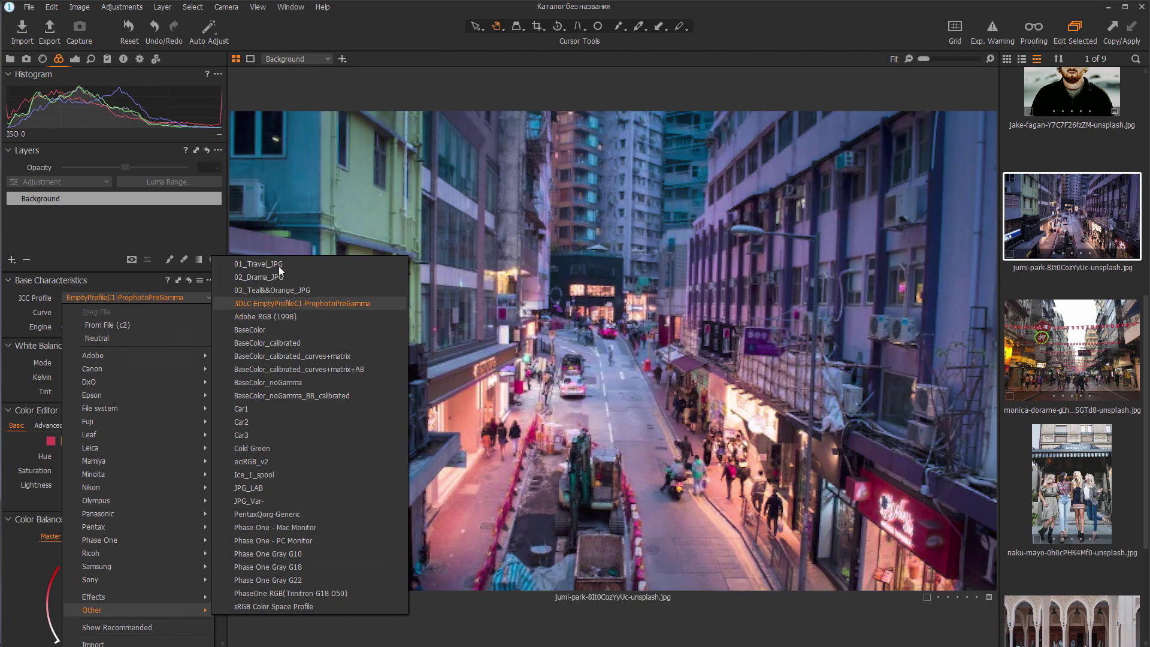
{"action": "left_click", "coordinate": [279, 265]}
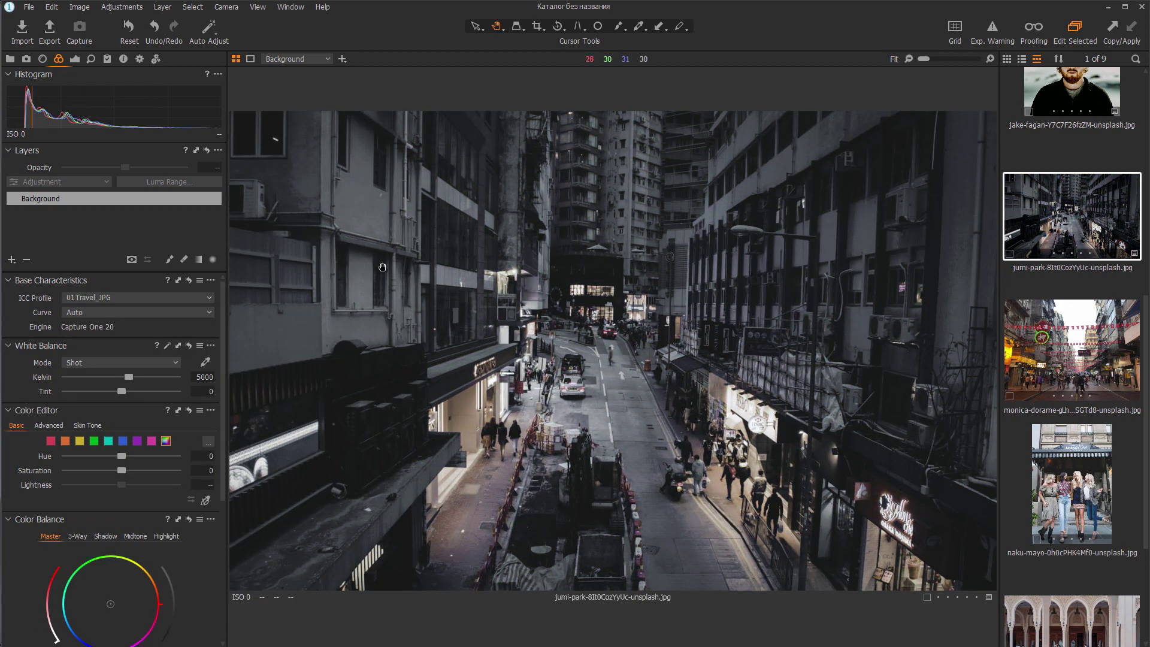
{"action": "scroll", "coordinate": [1053, 358], "scroll_direction": "down", "scroll_amount": 2}
{"action": "scroll", "coordinate": [1050, 358], "scroll_direction": "down", "scroll_amount": 1}
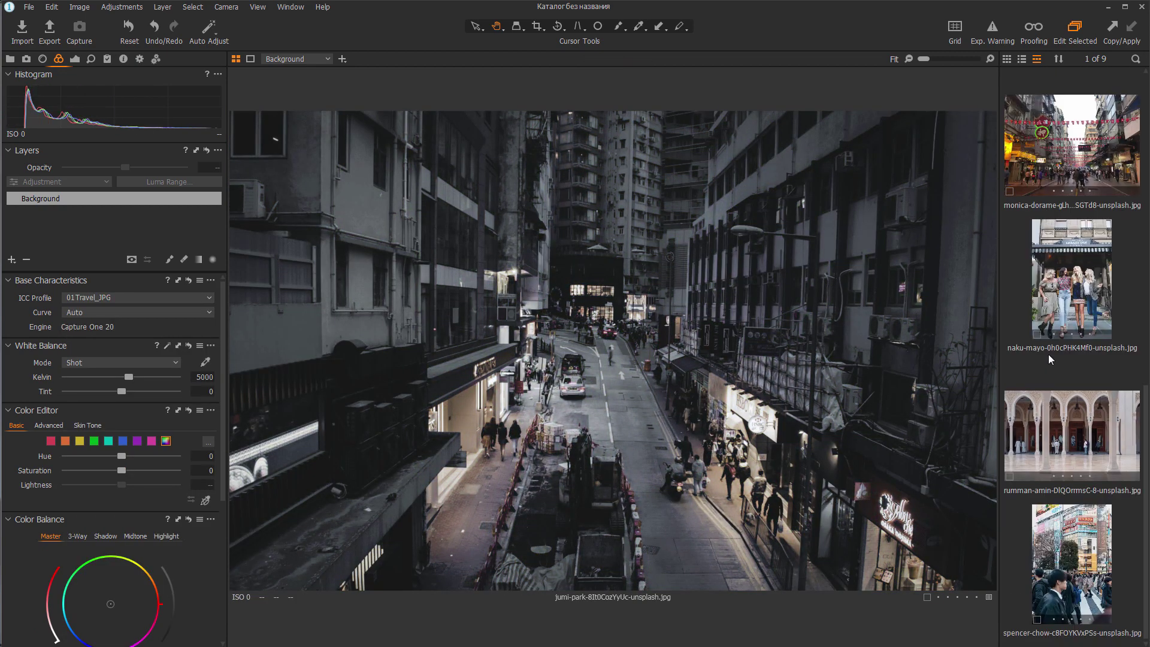
Step: Apply the 03Teal&Orange_JPG profile to the mosque arcade photo
{"action": "left_click", "coordinate": [1053, 438]}
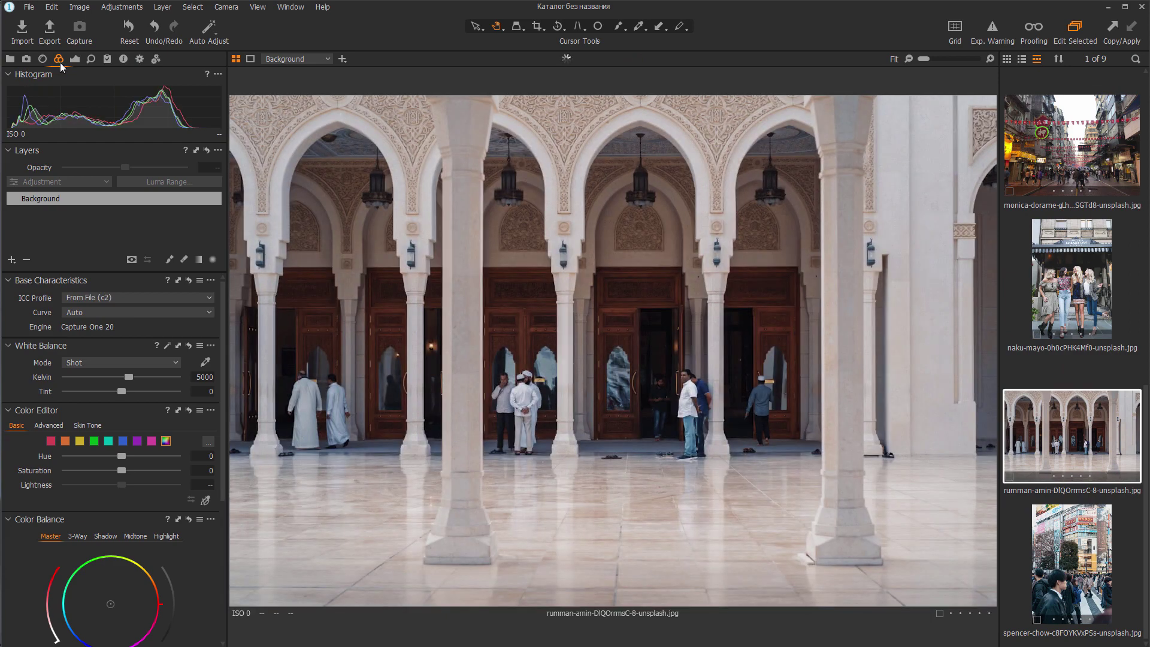
{"action": "left_click", "coordinate": [106, 300]}
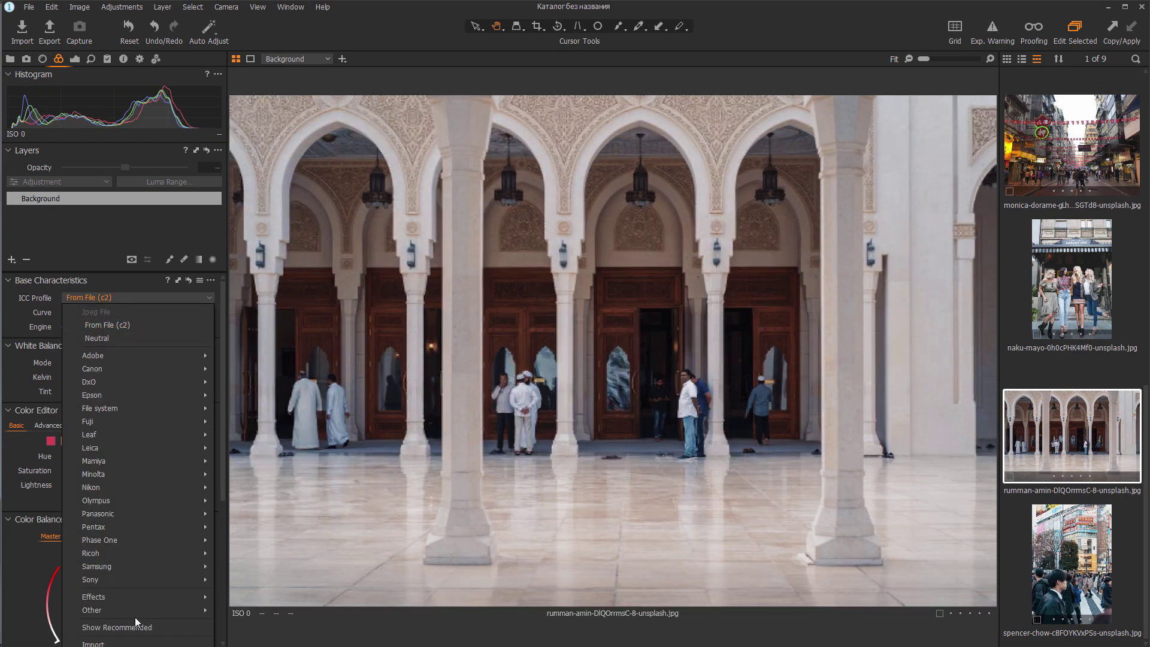
{"action": "mouse_move", "coordinate": [141, 614]}
{"action": "left_click", "coordinate": [293, 289]}
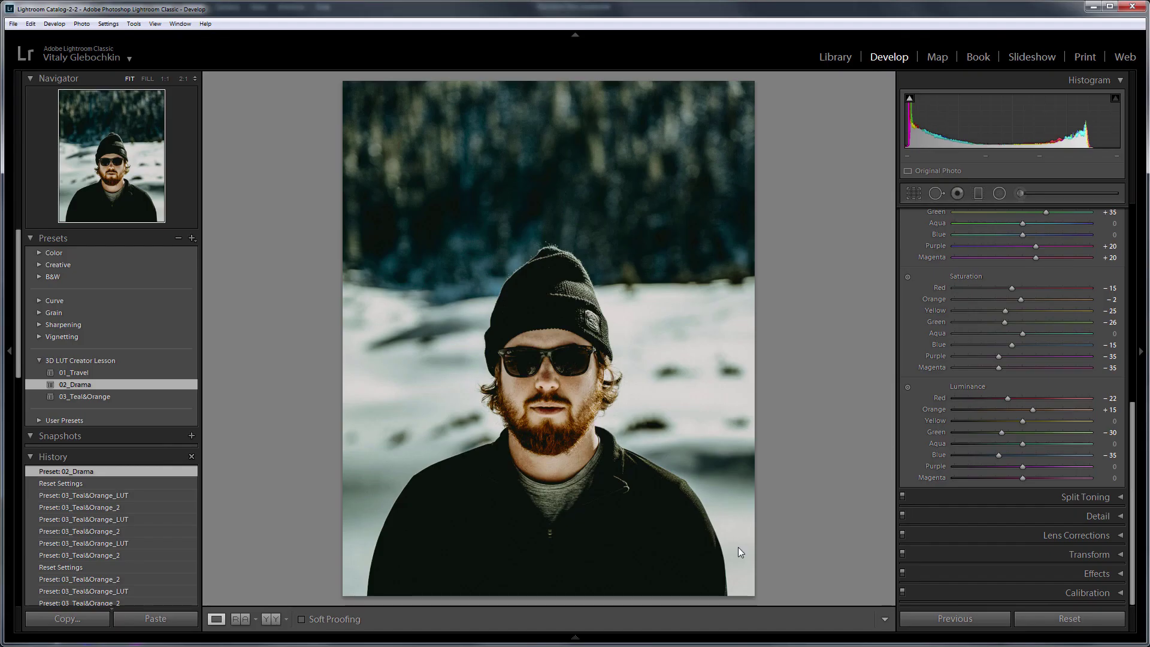
Step: Load the mosque photo in Lightroom to compare it with the preset
{"action": "mouse_move", "coordinate": [859, 637]}
{"action": "left_click", "coordinate": [692, 580]}
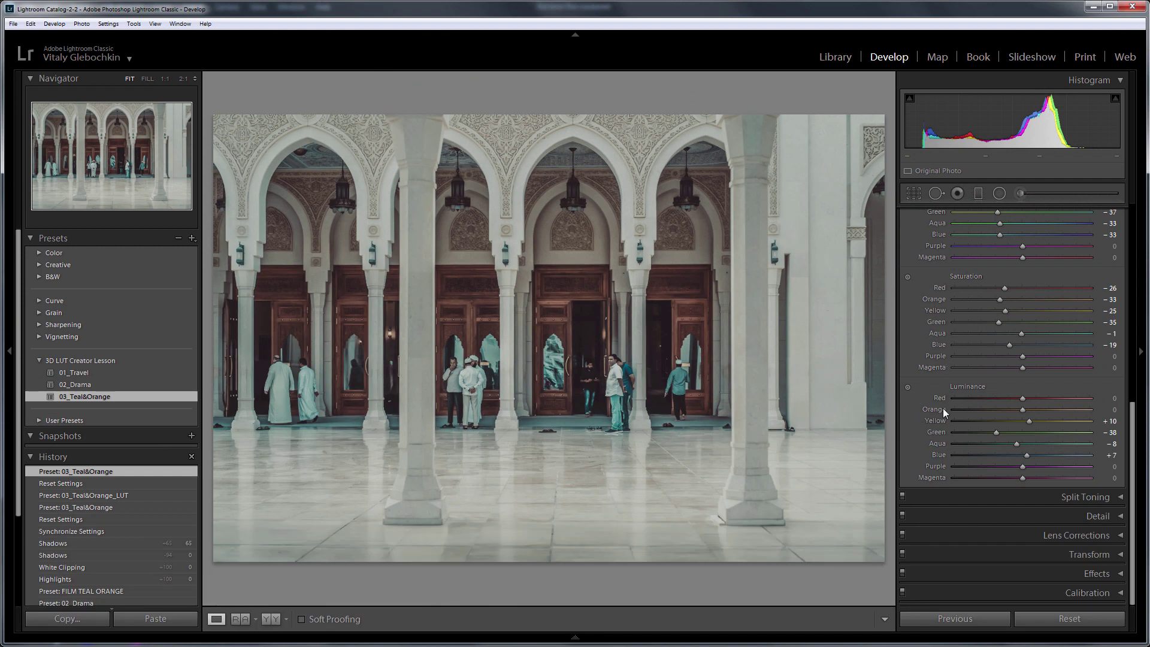
{"action": "scroll", "coordinate": [943, 409], "scroll_direction": "up", "scroll_amount": 5}
{"action": "scroll", "coordinate": [943, 409], "scroll_direction": "up", "scroll_amount": 3}
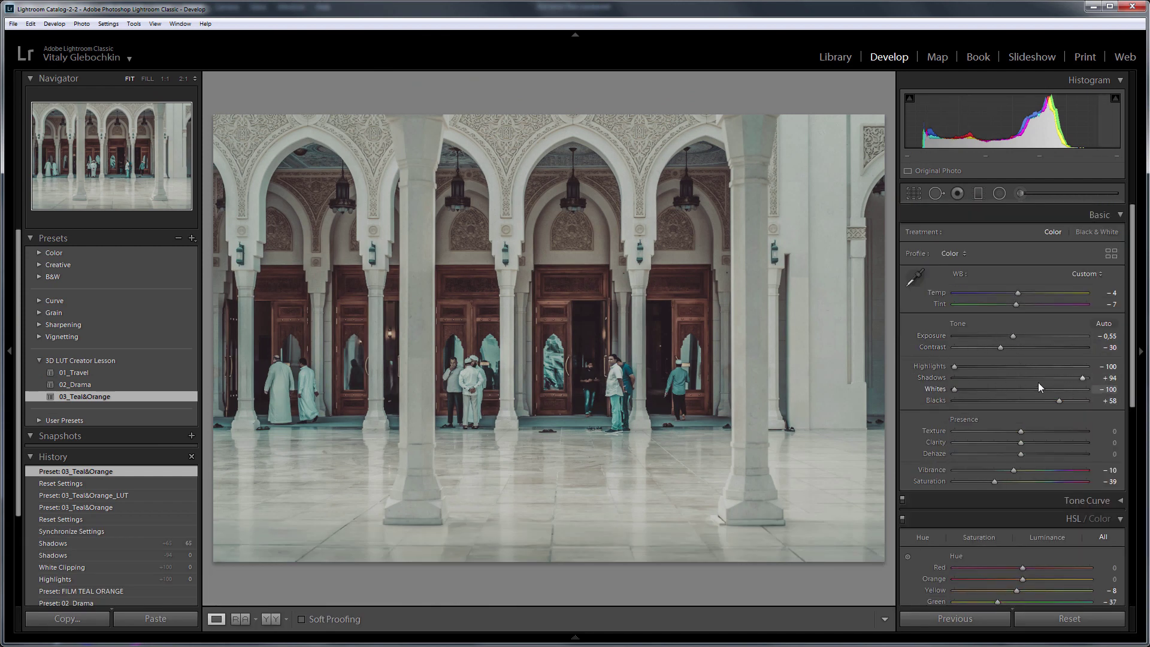
Step: Back in Capture One, raise the mosque photo's Shadow to 68
{"action": "left_click", "coordinate": [1092, 7]}
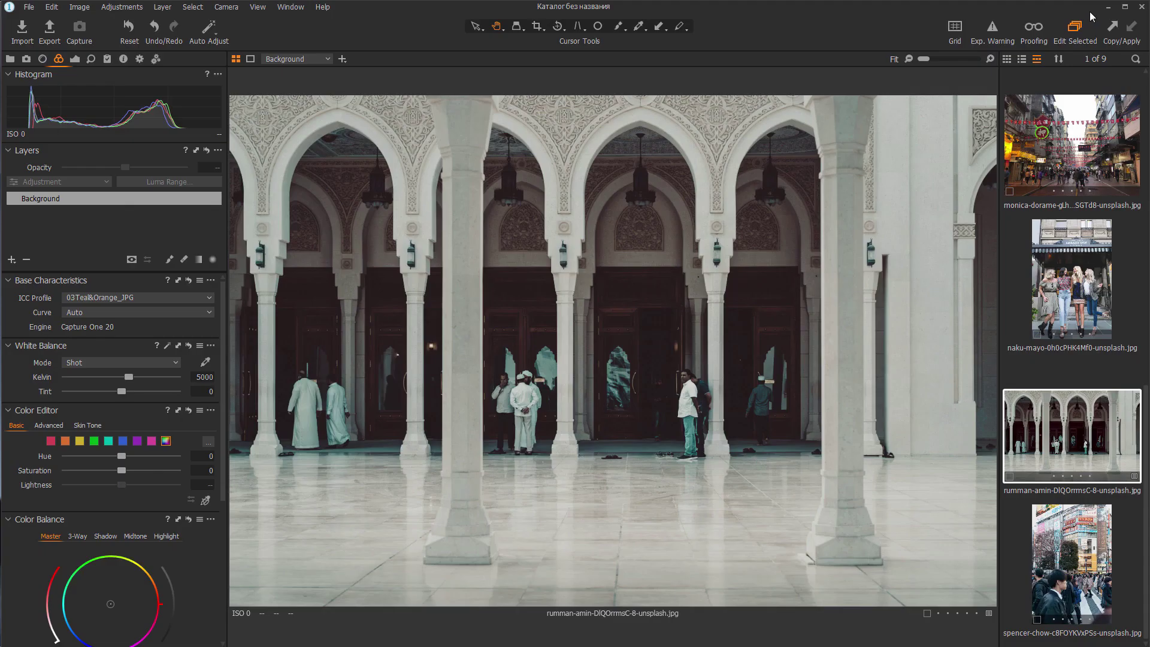
{"action": "left_click", "coordinate": [76, 60]}
{"action": "left_click_drag", "start_coordinate": [122, 458], "coordinate": [81, 441]}
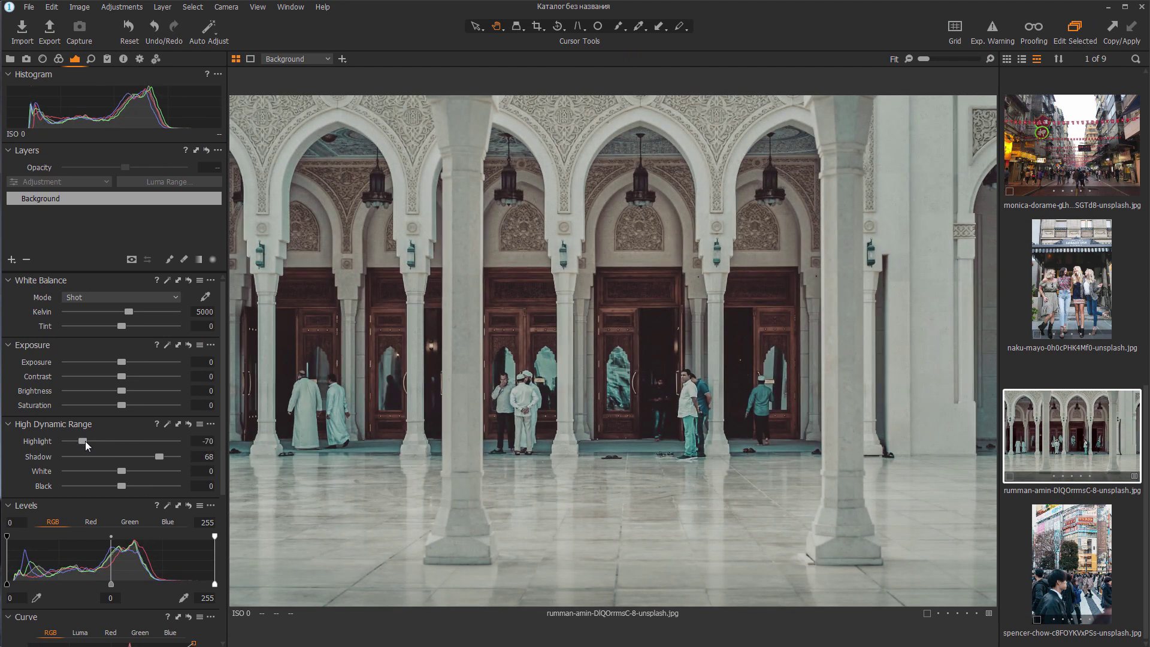
Step: Give the RAW ice photo the 03Teal&Orange_JPG profile with a Linear Response curve
{"action": "left_click", "coordinate": [10, 60]}
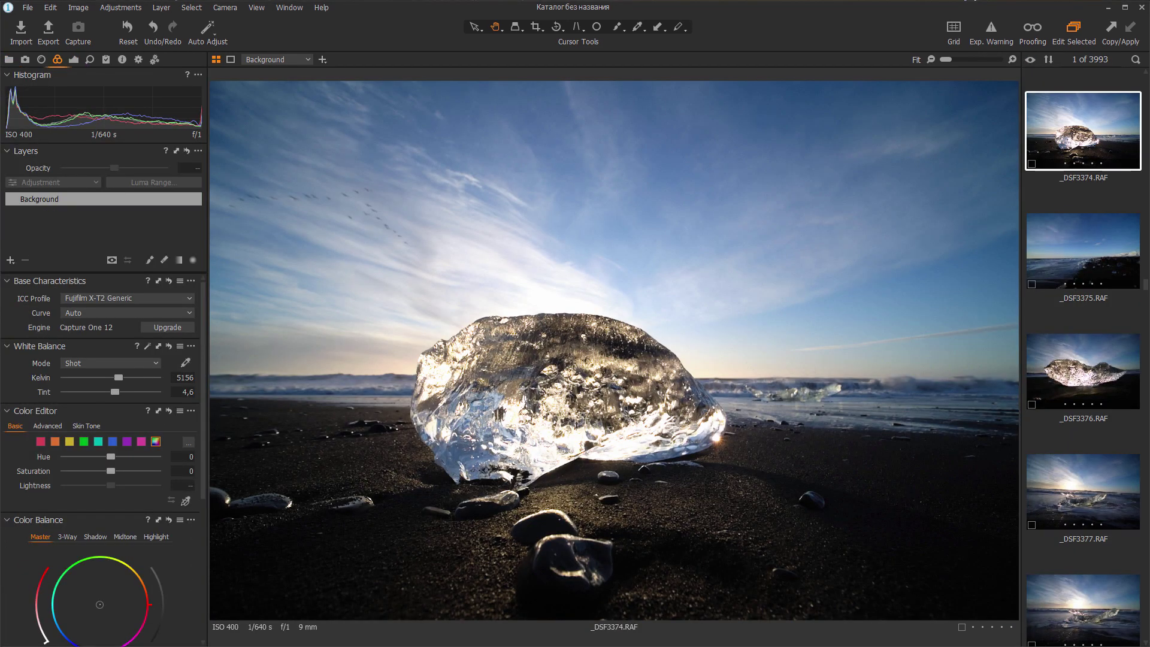
{"action": "left_click", "coordinate": [179, 297]}
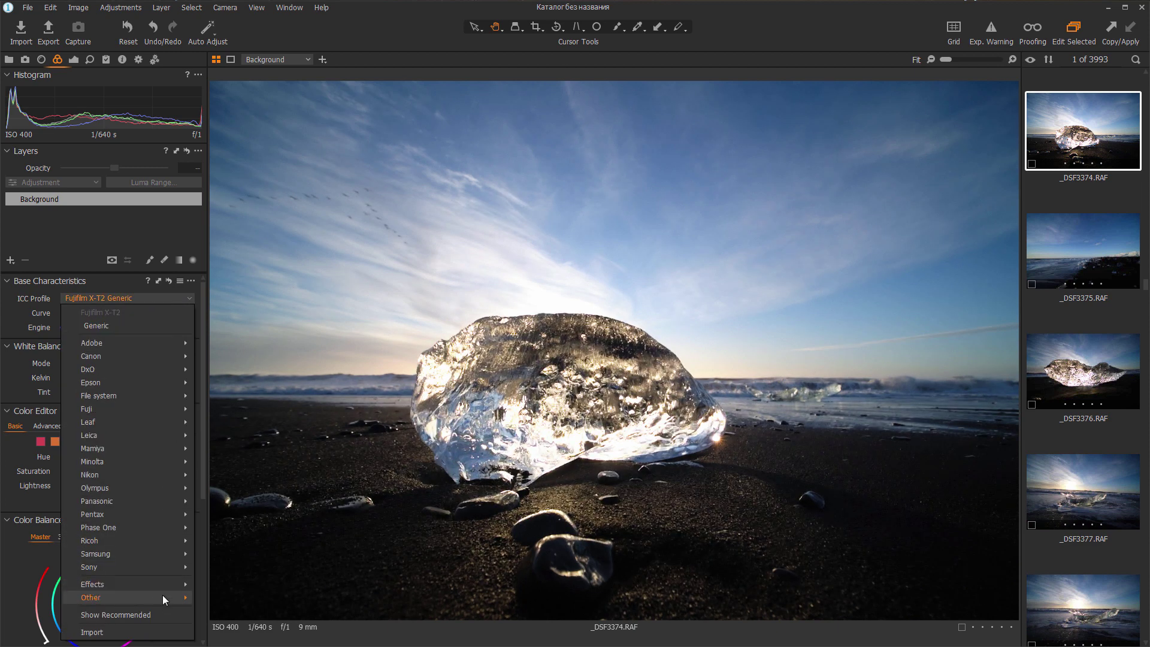
{"action": "mouse_move", "coordinate": [163, 597]}
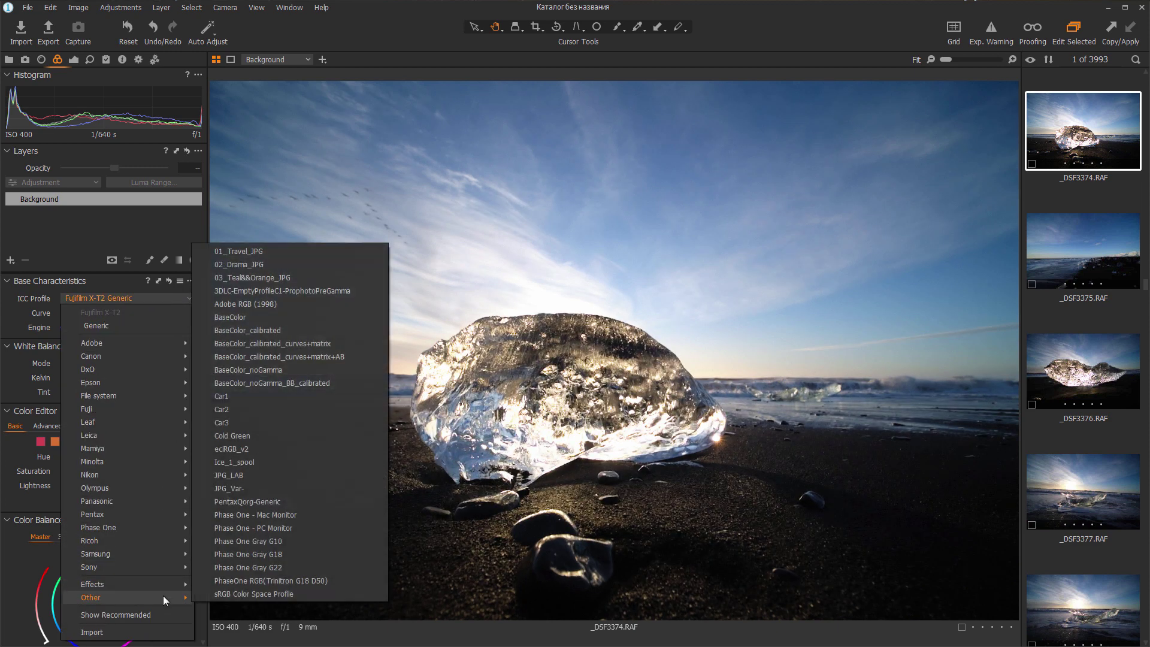
{"action": "left_click", "coordinate": [264, 280]}
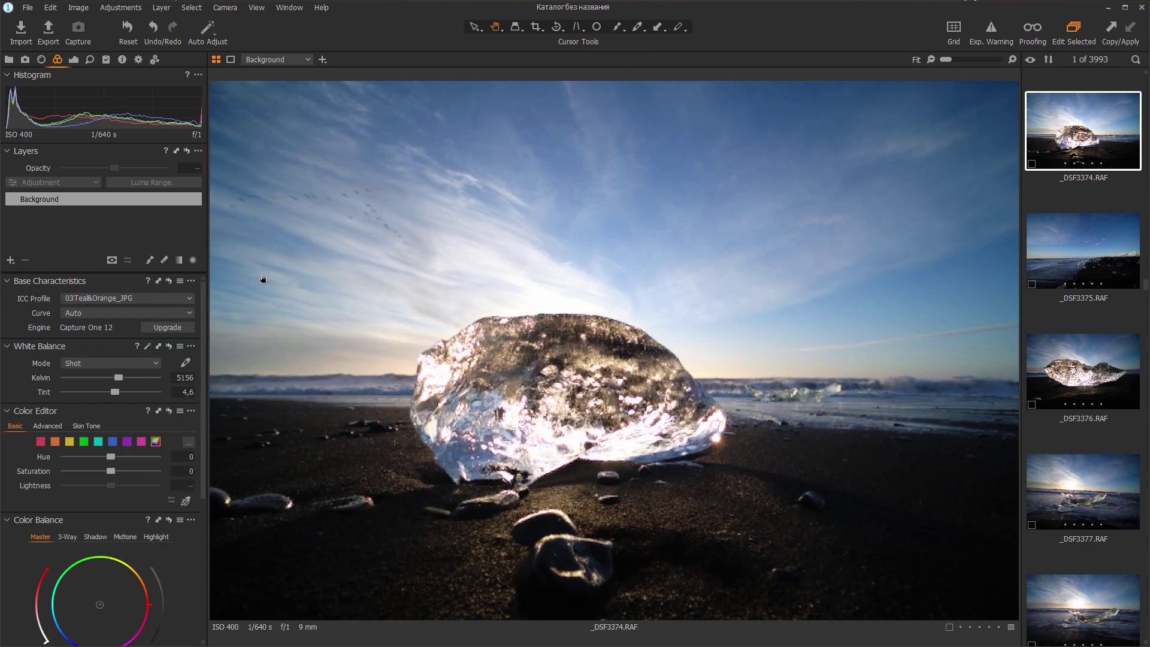
{"action": "left_click", "coordinate": [172, 312]}
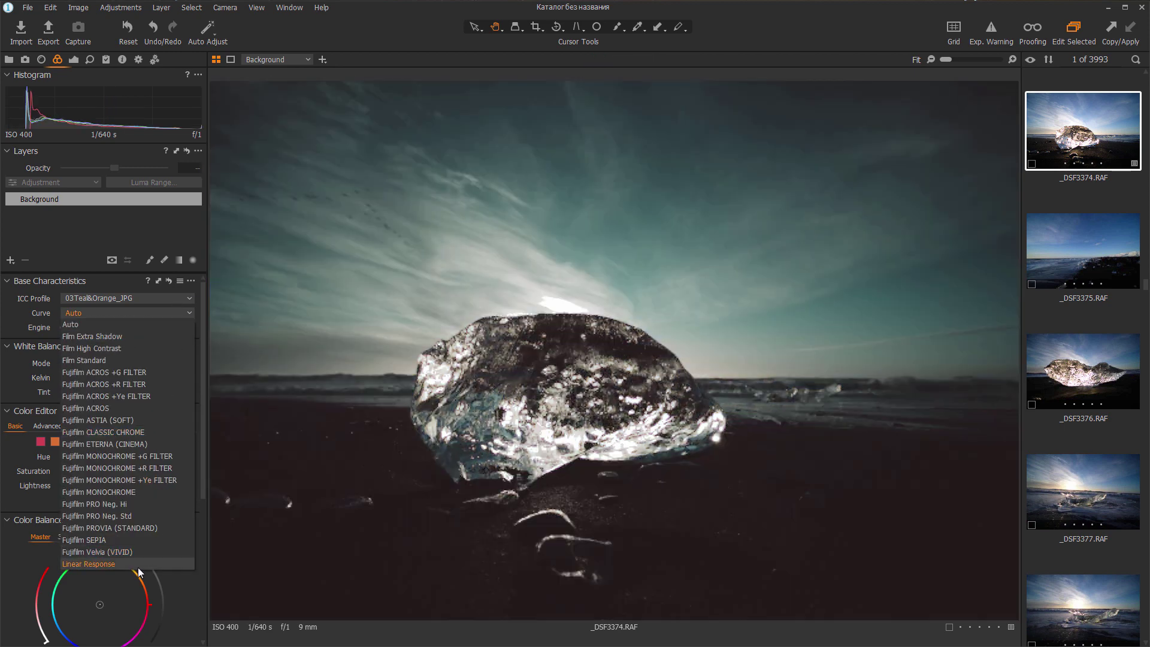
{"action": "left_click", "coordinate": [139, 564]}
{"action": "left_click", "coordinate": [71, 60]}
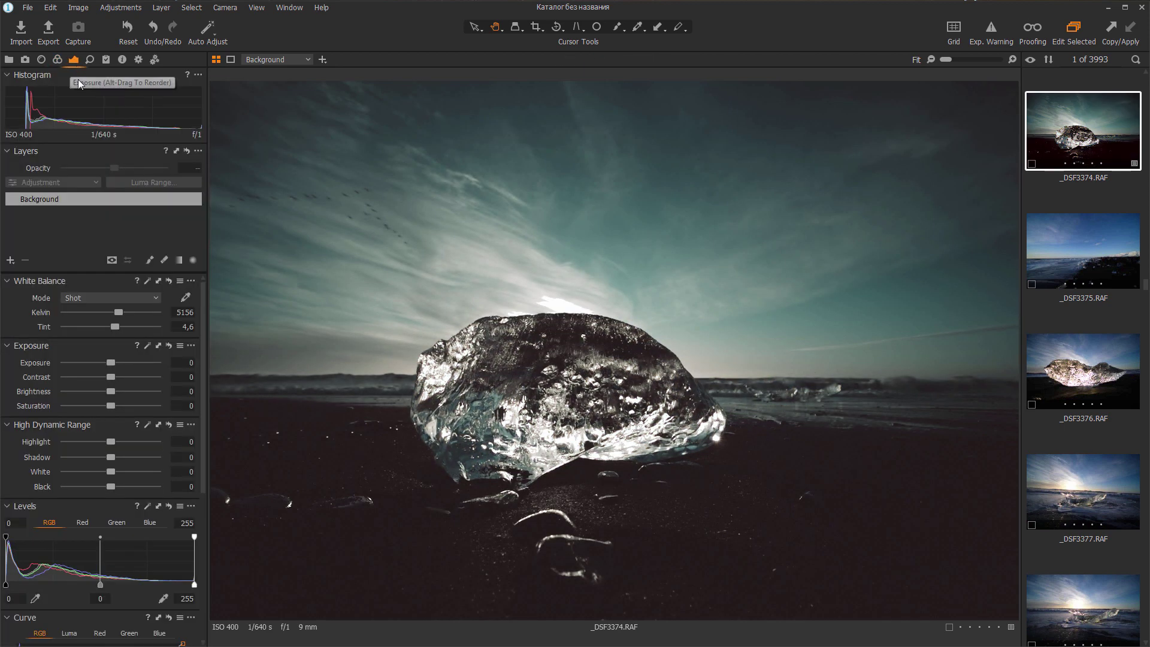
Step: Set the ice photo's Shadow to 39 and Highlight to -55
{"action": "left_click_drag", "start_coordinate": [114, 459], "coordinate": [128, 458]}
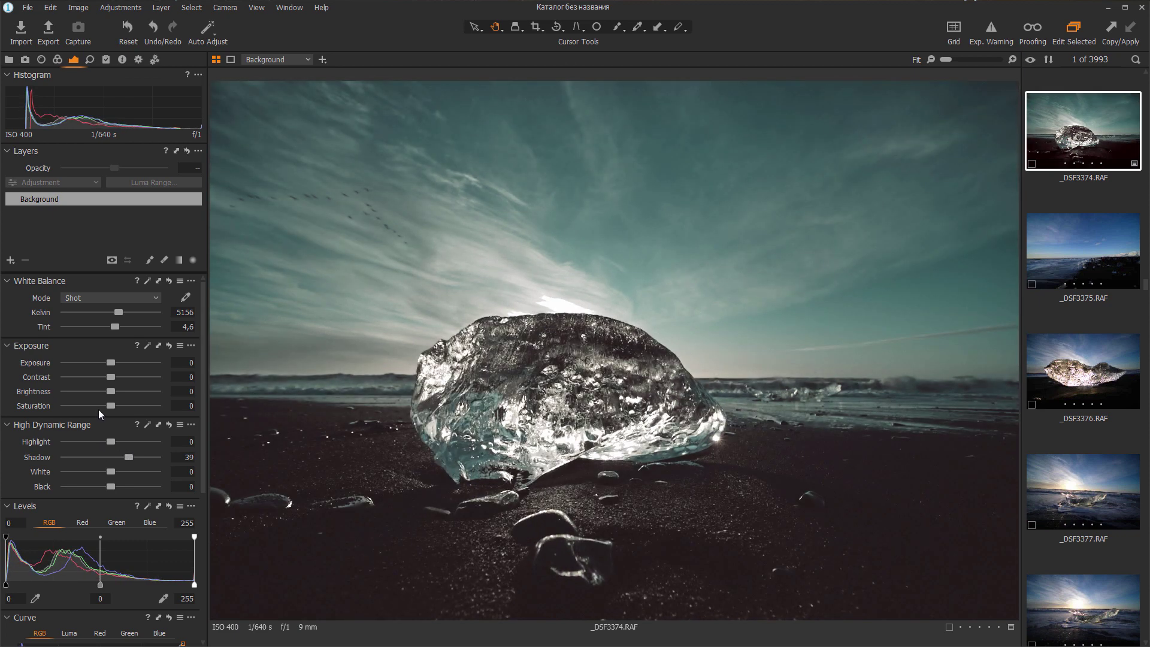
{"action": "left_click", "coordinate": [86, 441]}
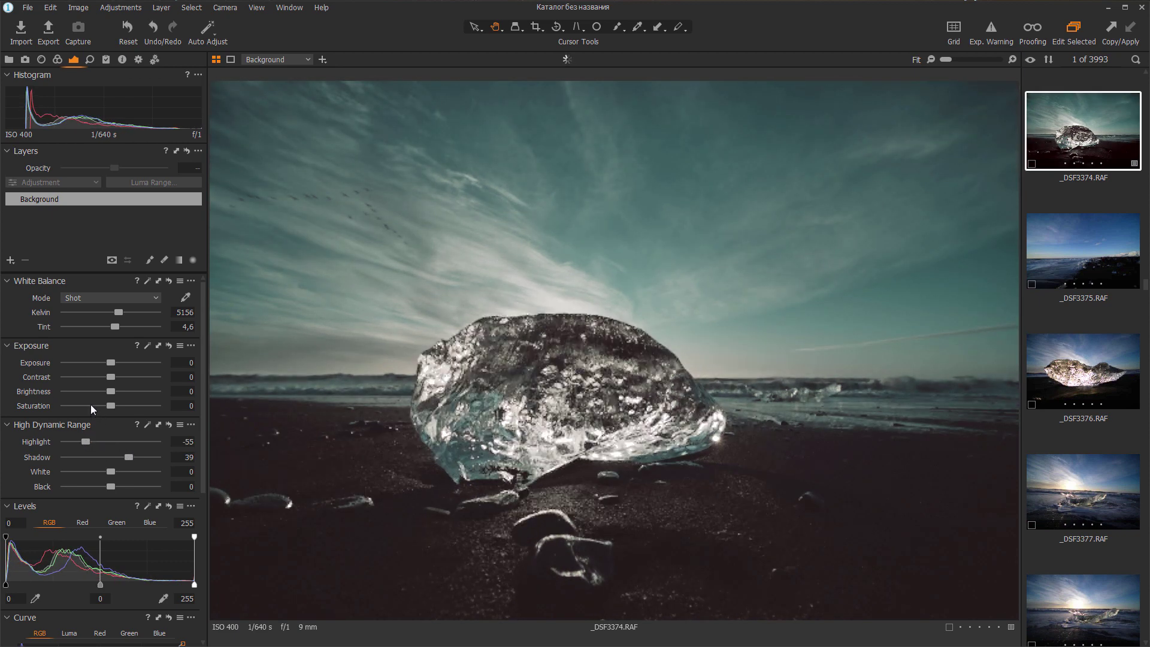